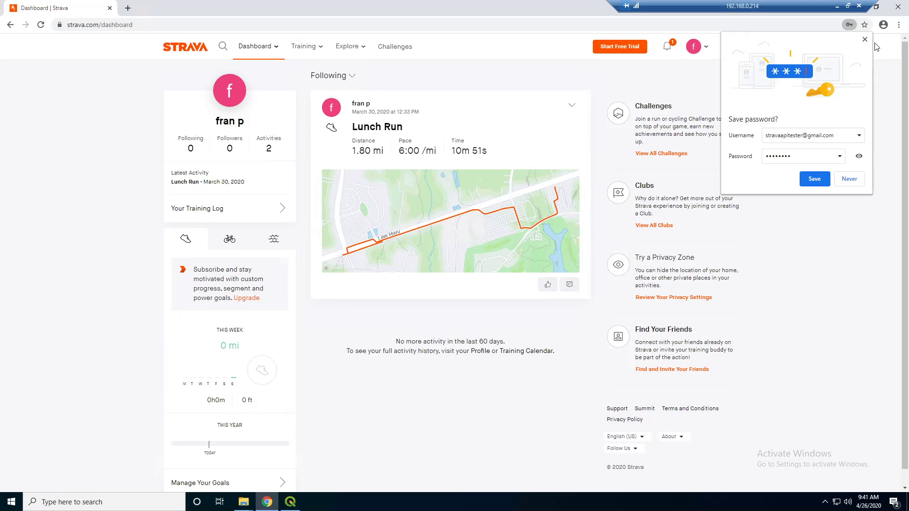
# Dismiss Chrome's save-password prompt on the Strava dashboard.
pyautogui.click(865, 39)
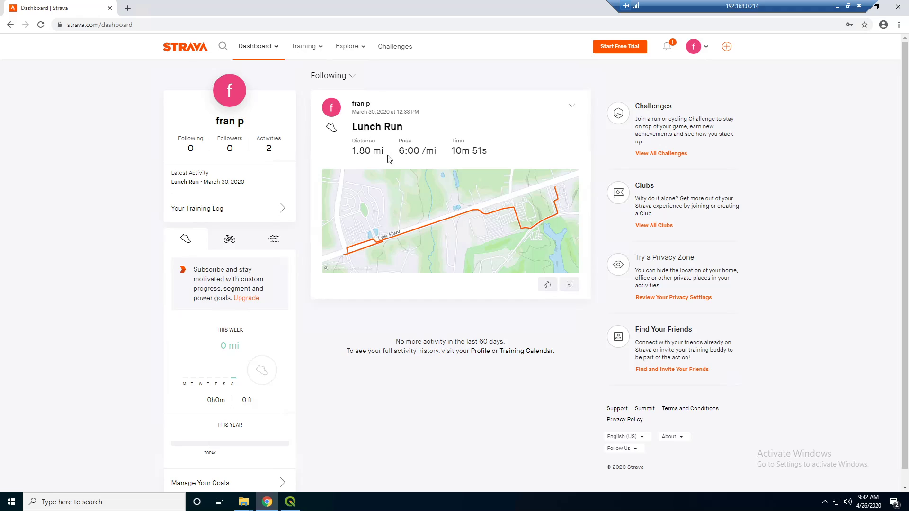
# Open the Lunch Run activity and export its route as Lunch_Run.gpx.
pyautogui.click(401, 221)
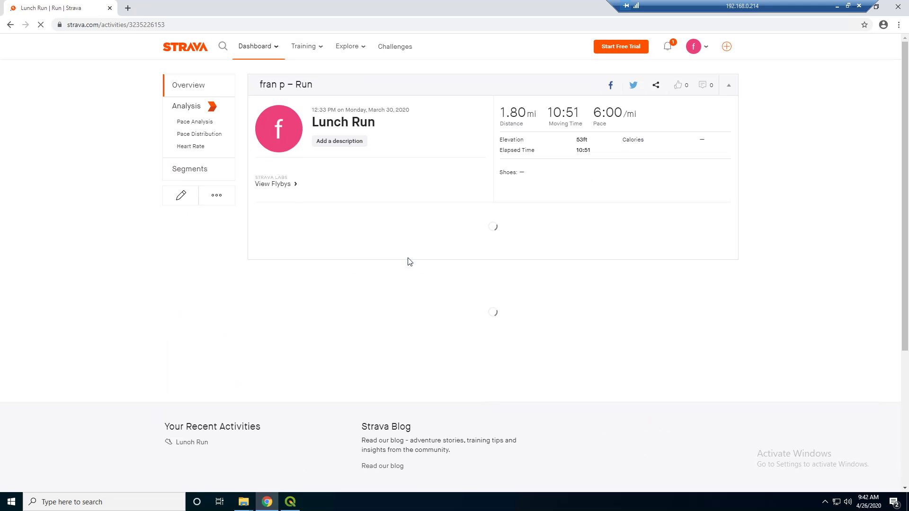
pyautogui.click(216, 195)
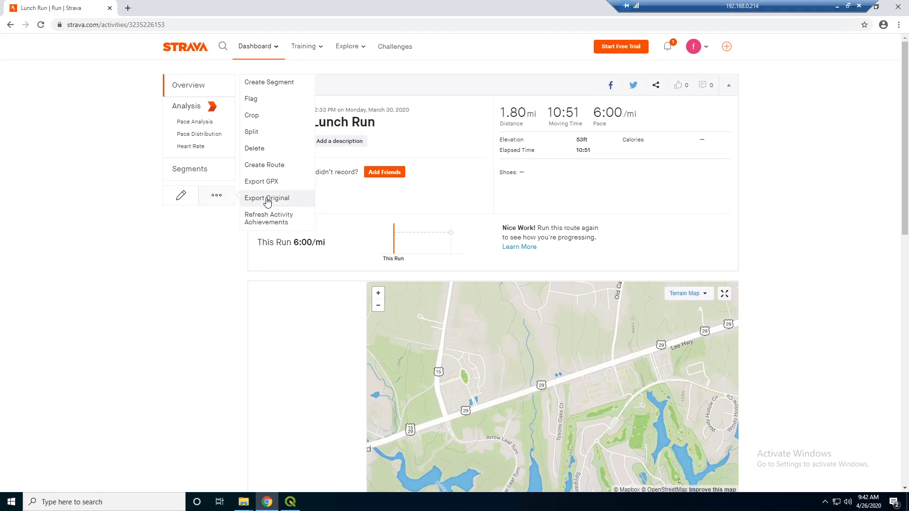
pyautogui.click(289, 187)
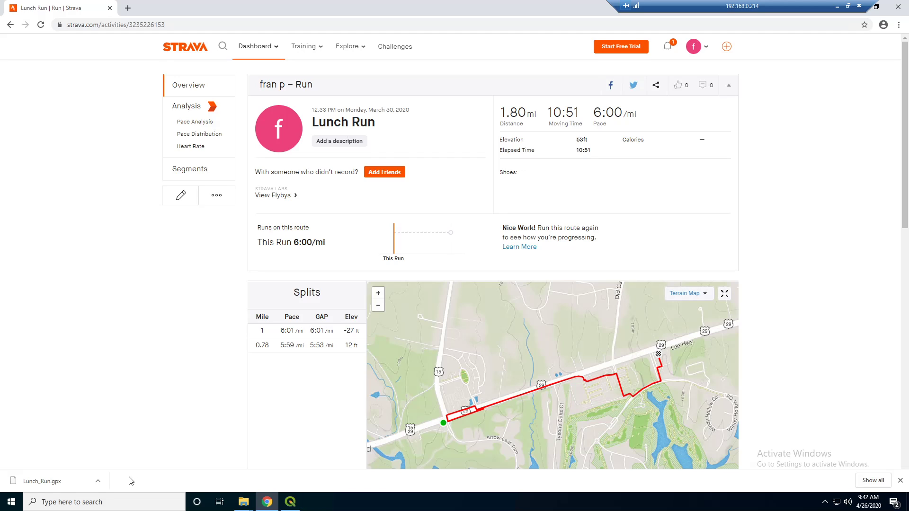
pyautogui.click(100, 481)
# Copy Lunch_Run.gpx from Downloads and paste it into QGIS_Videos, replacing the older file.
pyautogui.click(124, 449)
pyautogui.rightClick(327, 186)
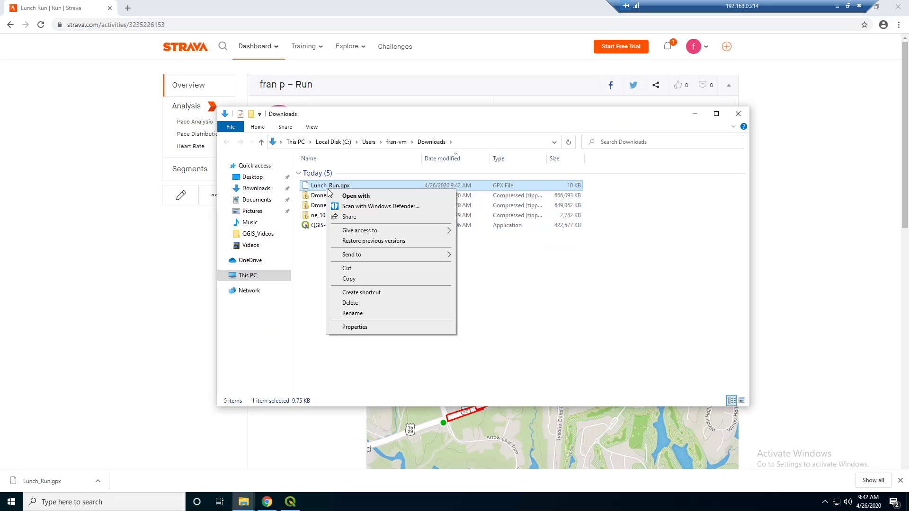
pyautogui.click(347, 279)
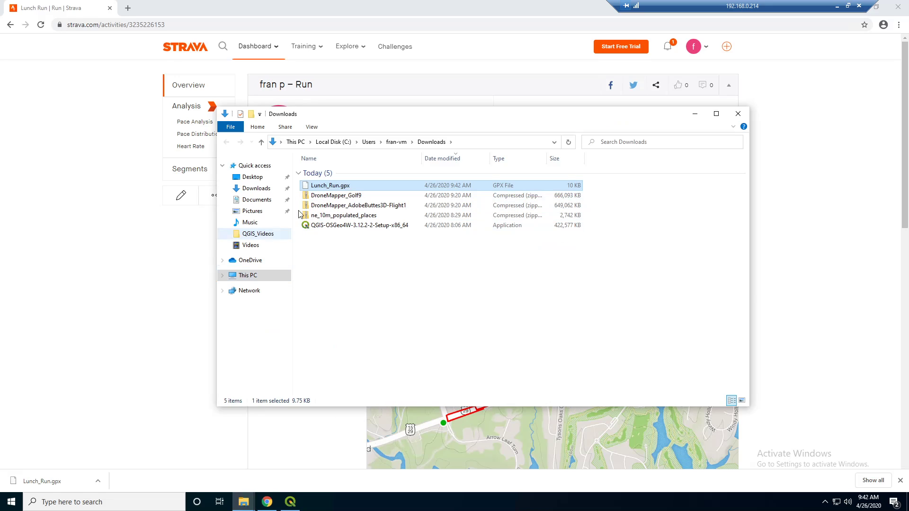
pyautogui.click(256, 234)
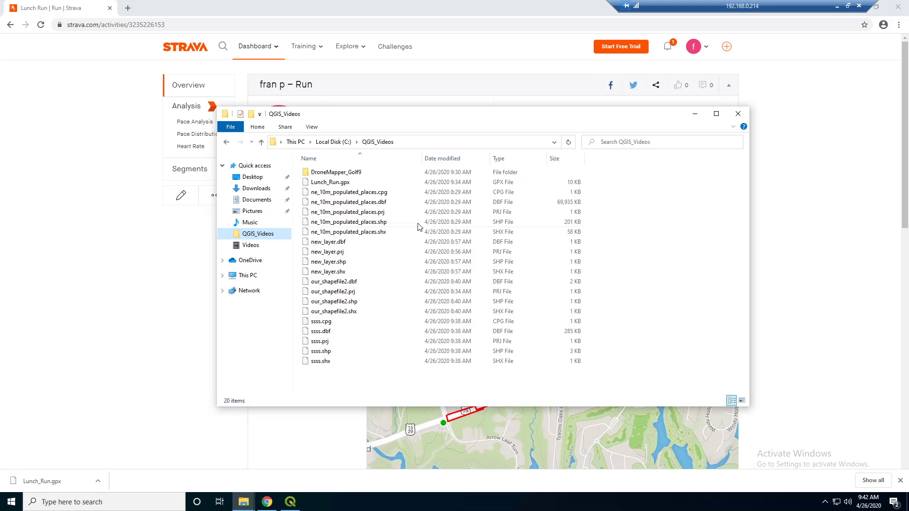
pyautogui.rightClick(339, 387)
pyautogui.click(381, 320)
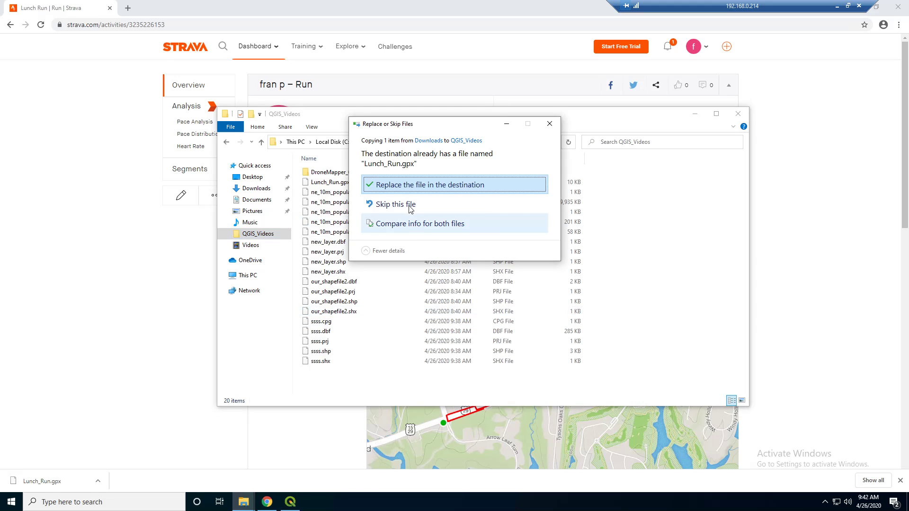
pyautogui.click(405, 189)
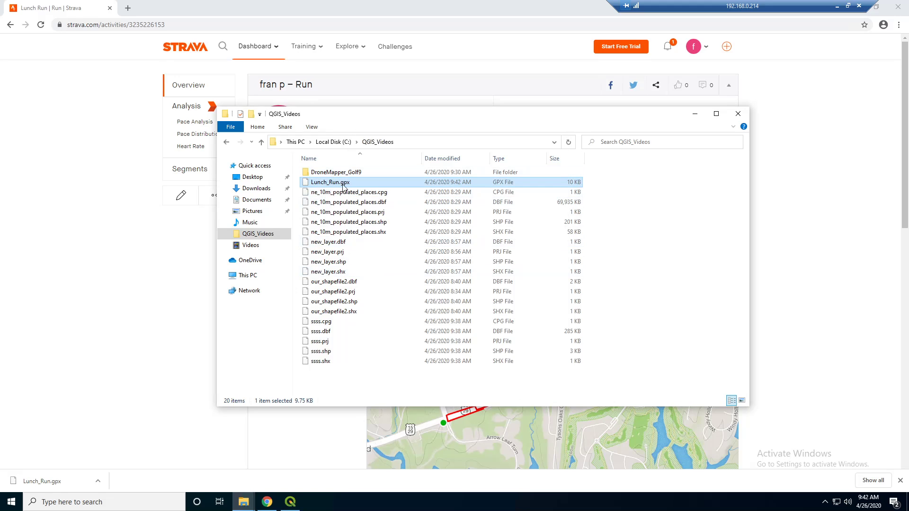
# Drag Lunch_Run.gpx from the Browser's C:\QGIS_Videos folder onto the map, adding all five layers.
pyautogui.click(290, 501)
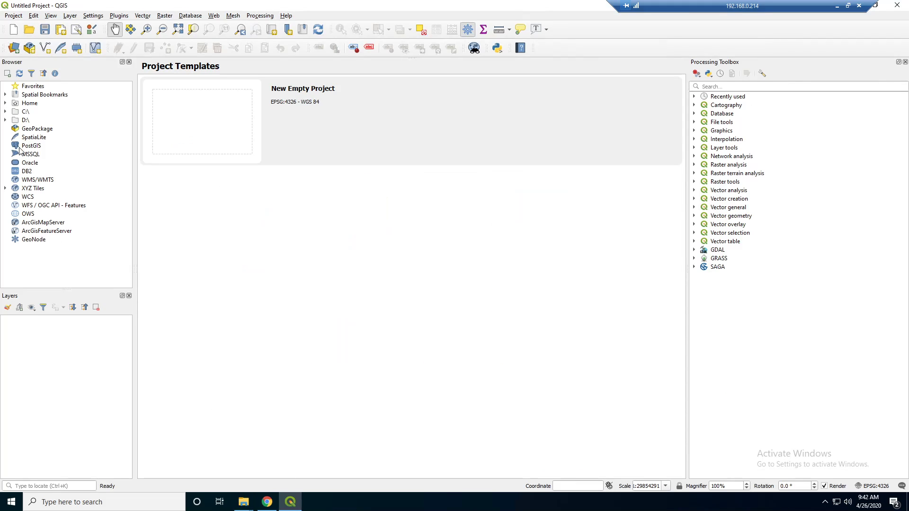
pyautogui.click(5, 112)
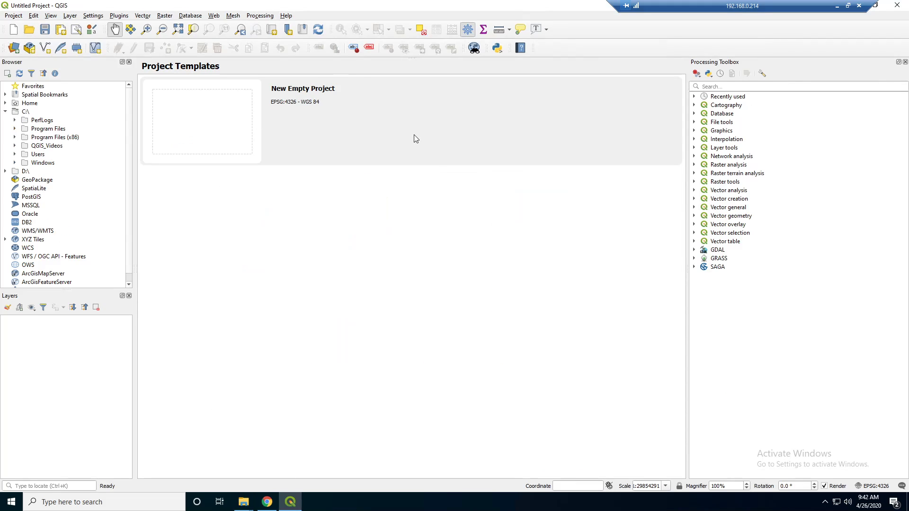
pyautogui.click(15, 146)
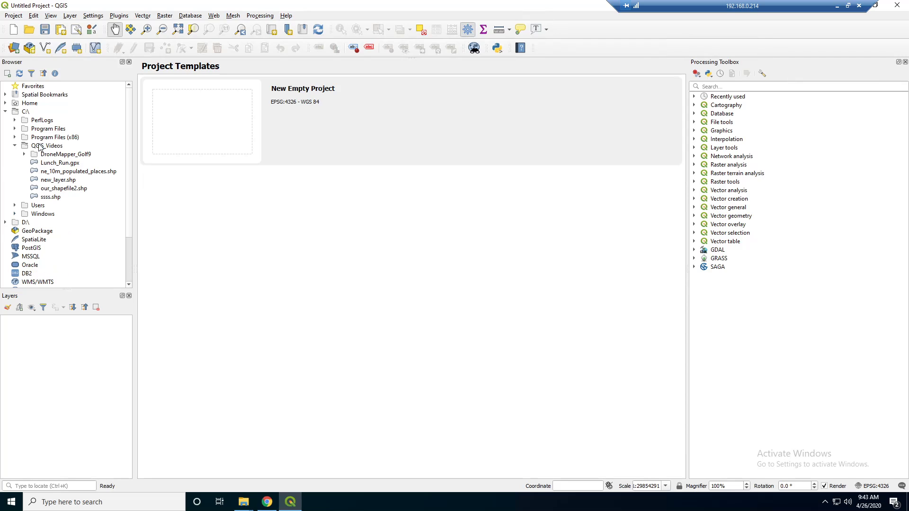
pyautogui.click(40, 146)
pyautogui.click(53, 164)
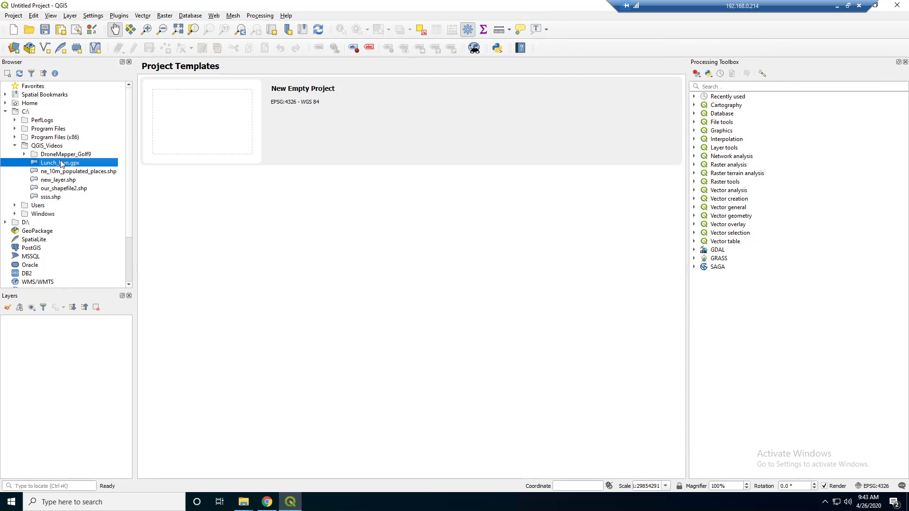
pyautogui.moveTo(62, 164); pyautogui.dragTo(448, 221)
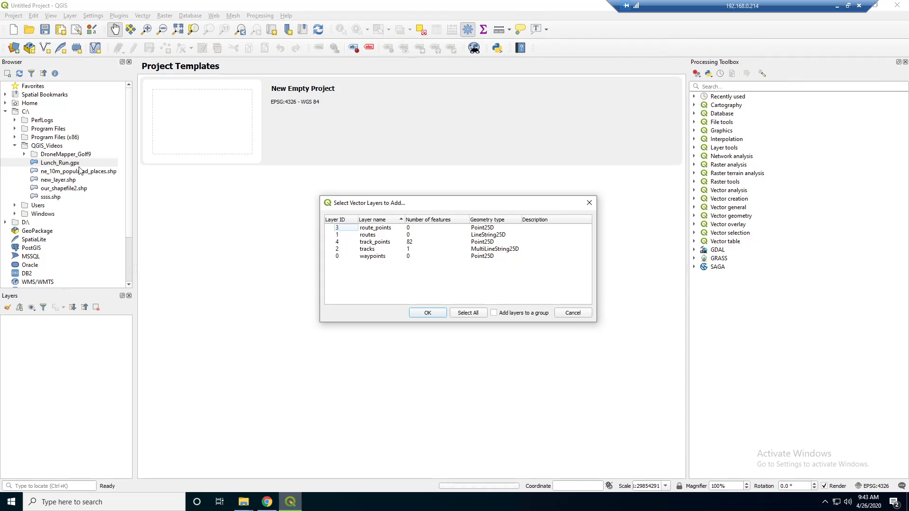
pyautogui.click(474, 314)
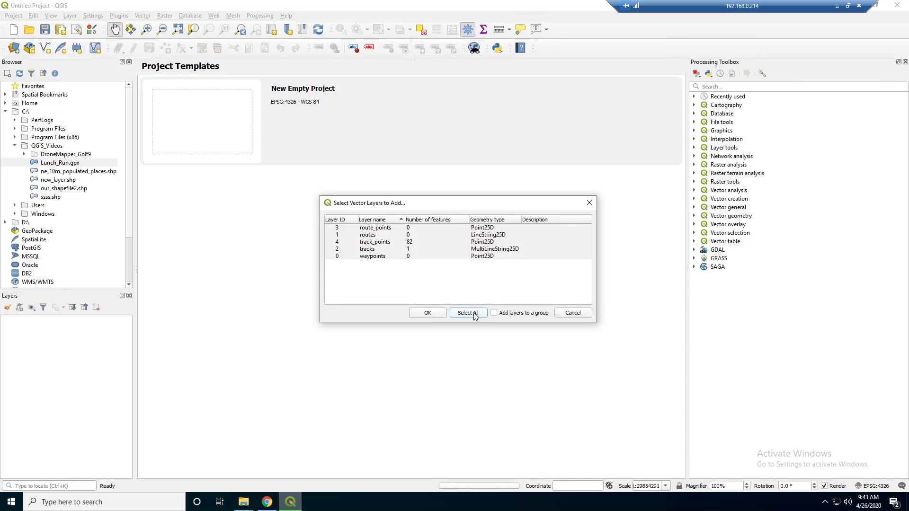
pyautogui.click(425, 312)
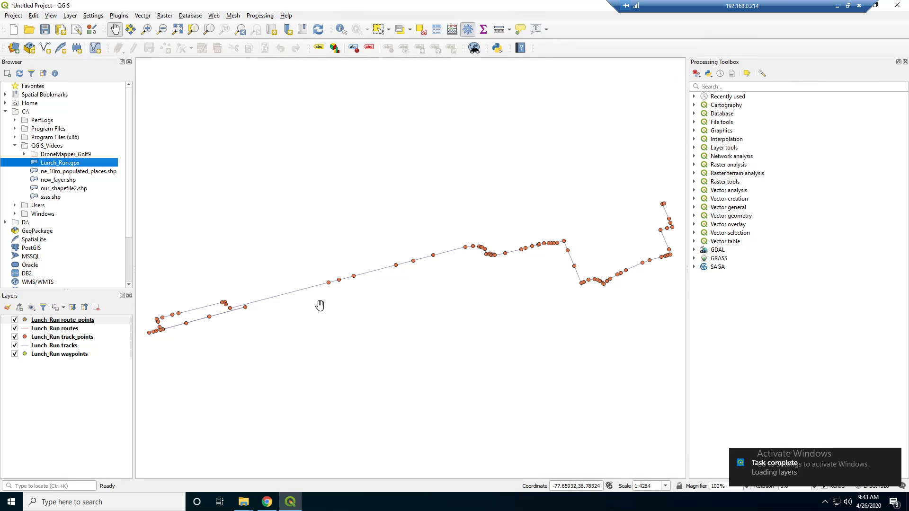
# Turn off all five GPX layers, test tracks and waypoints, then leave only track_points visible.
pyautogui.click(14, 321)
pyautogui.click(14, 328)
pyautogui.click(14, 337)
pyautogui.click(15, 346)
pyautogui.click(15, 354)
pyautogui.click(15, 346)
pyautogui.click(15, 347)
pyautogui.click(14, 355)
pyautogui.click(15, 355)
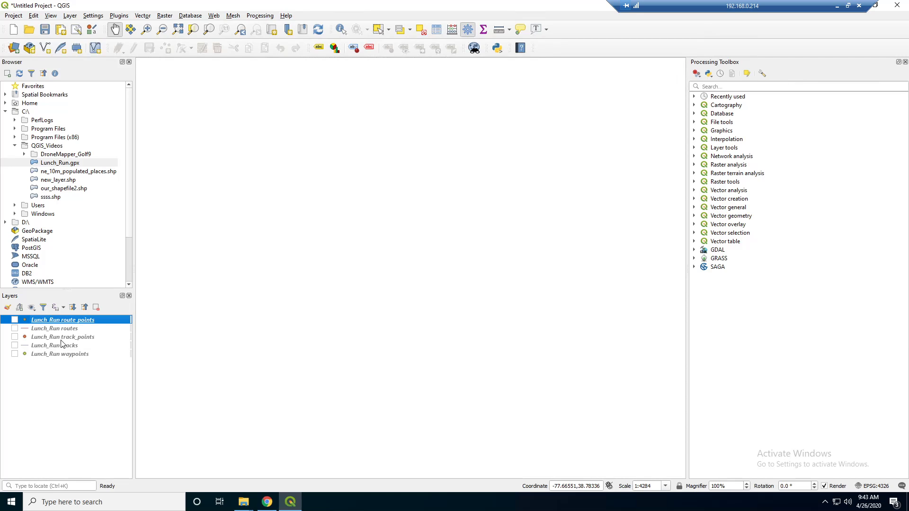
pyautogui.click(15, 337)
# Pan and zoom the map to frame the 82 track points.
pyautogui.moveTo(637, 213); pyautogui.dragTo(623, 215)
pyautogui.scroll(-1, 544, 286)
pyautogui.scroll(-1, 538, 298)
pyautogui.moveTo(538, 298); pyautogui.dragTo(524, 301)
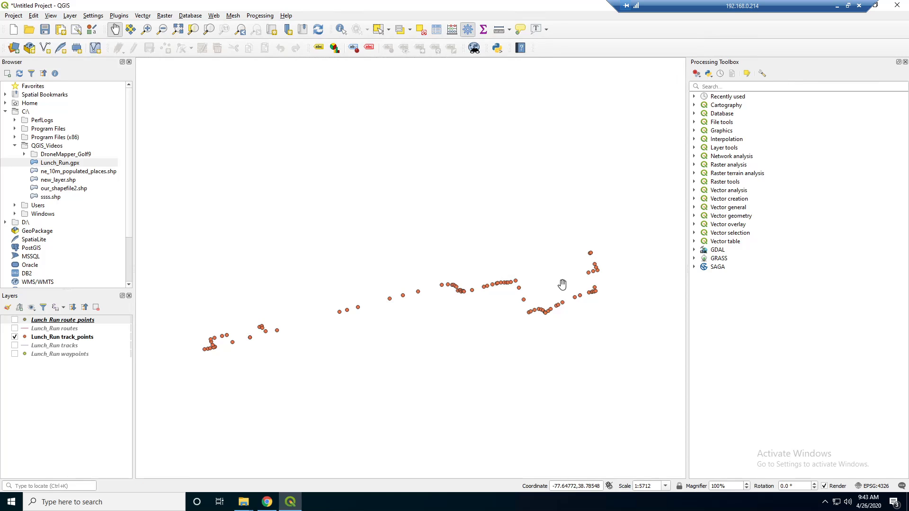
pyautogui.scroll(1, 563, 284)
pyautogui.moveTo(491, 300); pyautogui.dragTo(536, 296)
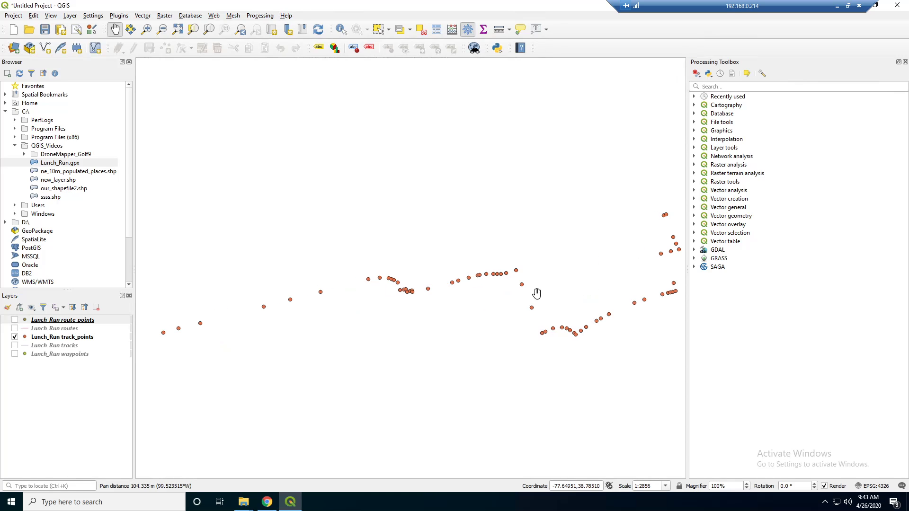
pyautogui.scroll(-1, 536, 294)
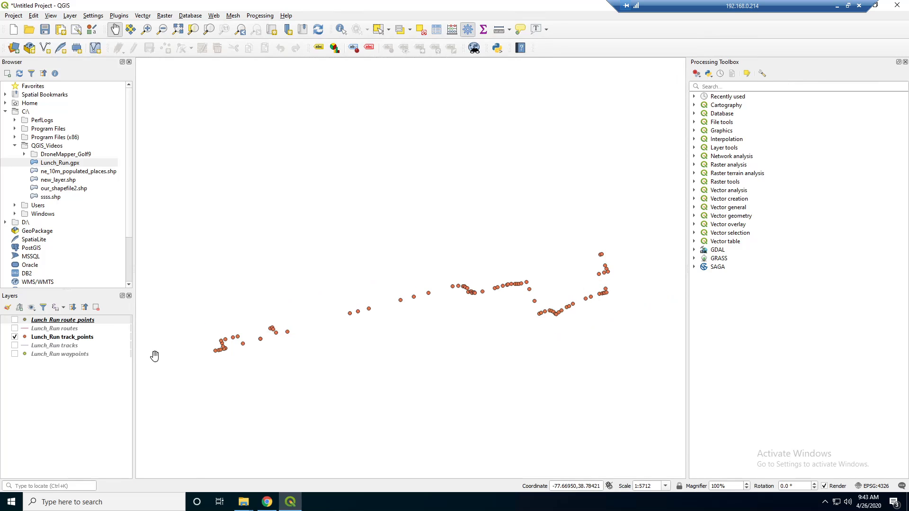
# Open the track_points attribute table docked under the map.
pyautogui.rightClick(68, 338)
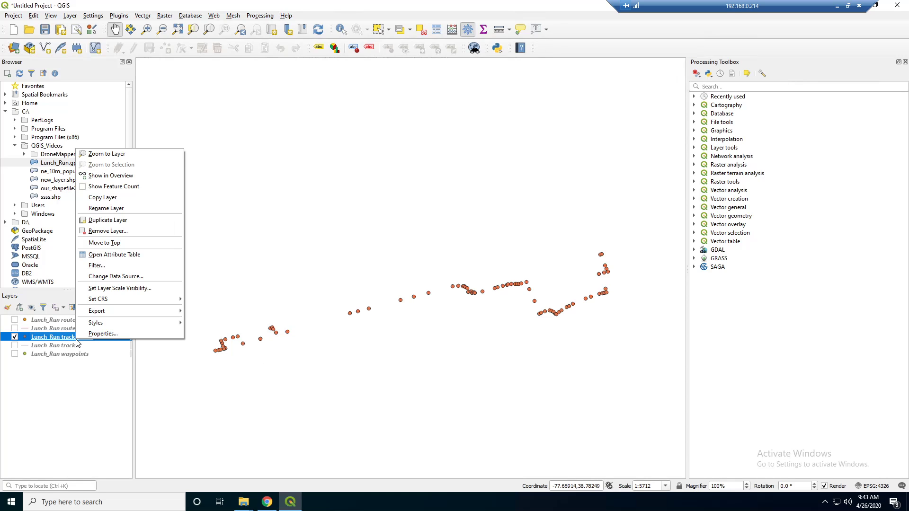
pyautogui.click(124, 258)
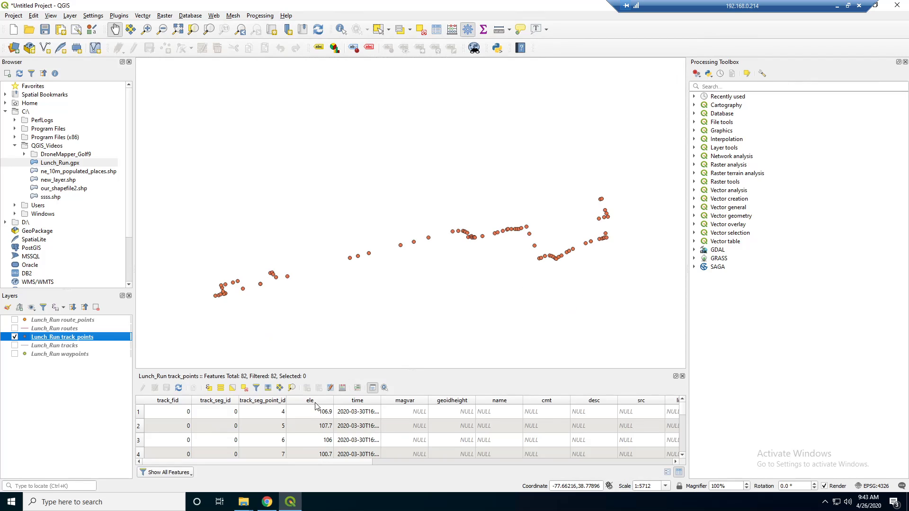
pyautogui.click(408, 462)
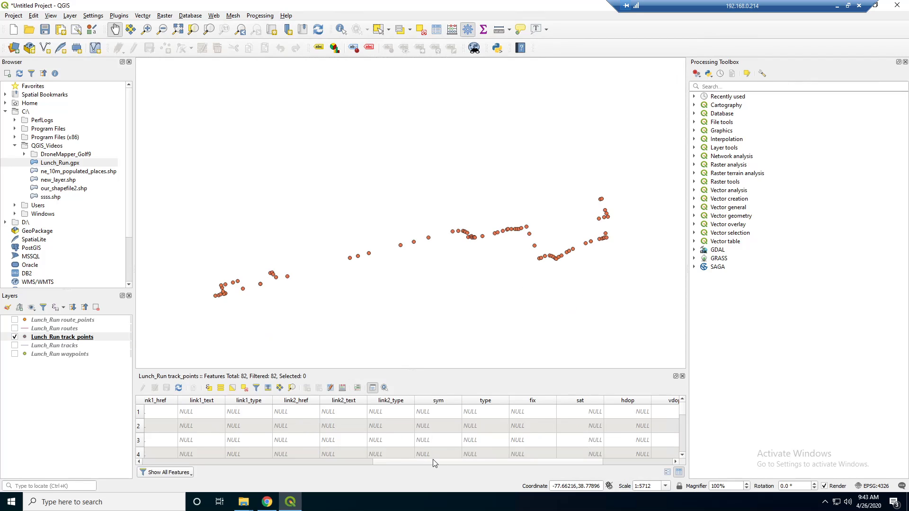
pyautogui.hscroll(-5, 379, 463)
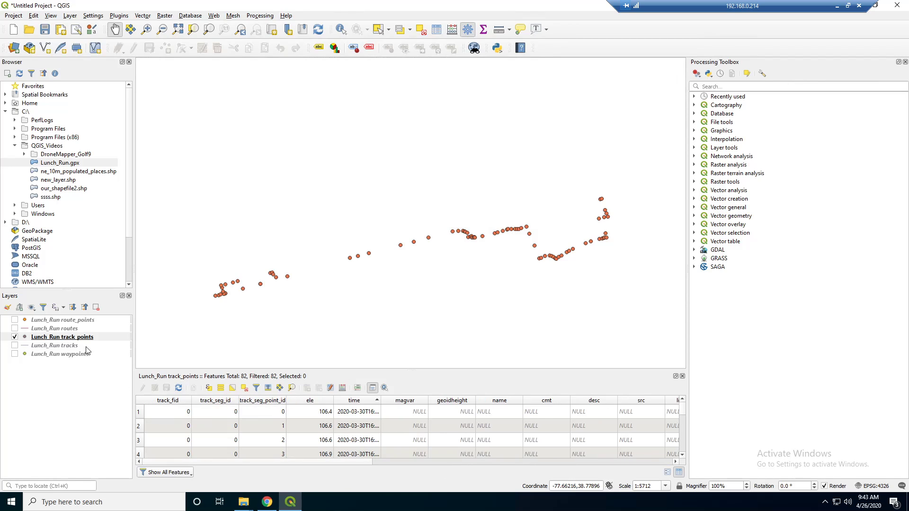
# Reopen the track_points layer's context menu.
pyautogui.rightClick(77, 338)
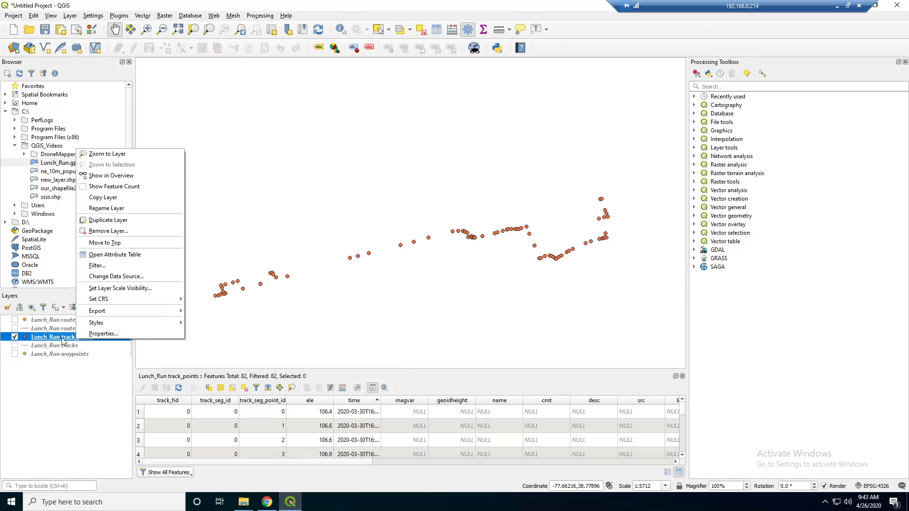
pyautogui.click(55, 336)
pyautogui.rightClick(55, 337)
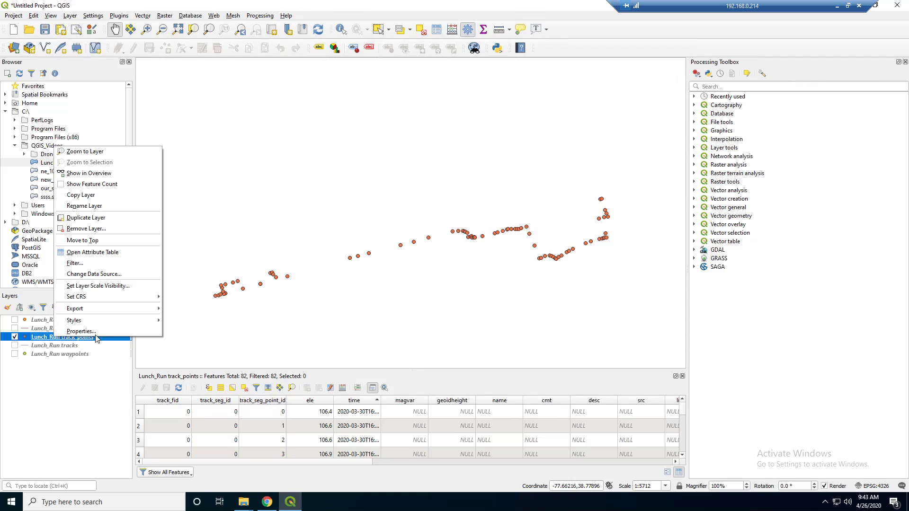
# Save track_points as ESRI Shapefile C:\QGIS_Videos\converted_from_gpx.shp via Save Features As.
pyautogui.moveTo(151, 308)
pyautogui.click(201, 312)
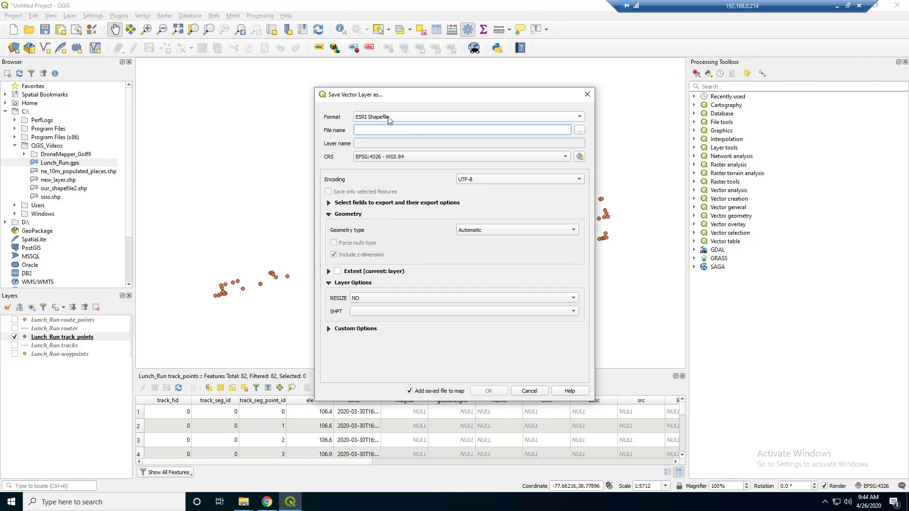
pyautogui.click(580, 131)
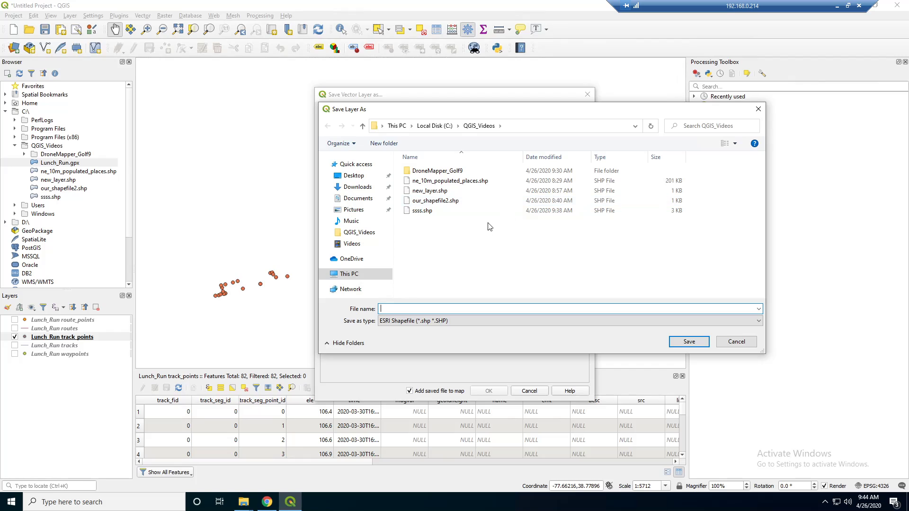
pyautogui.click(443, 201)
pyautogui.press('Tab')
pyautogui.click(404, 308)
pyautogui.doubleClick(404, 308)
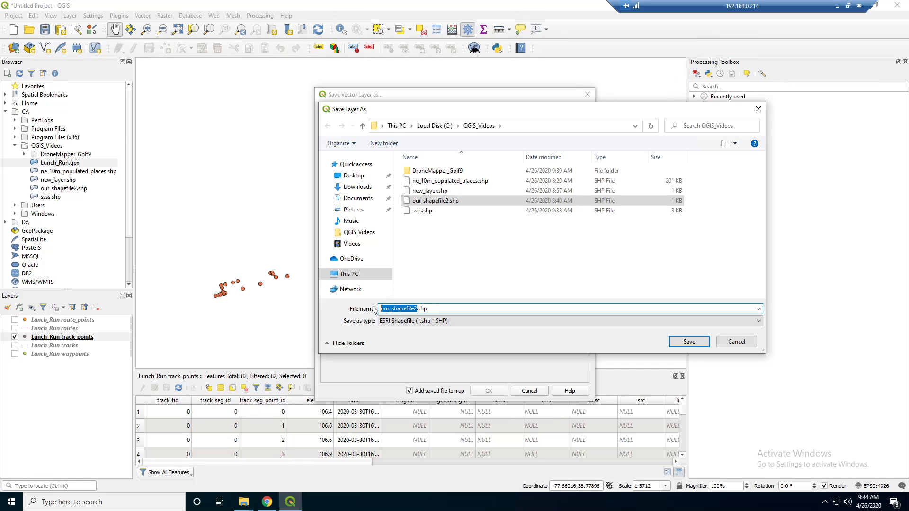
pyautogui.write('converted_from')
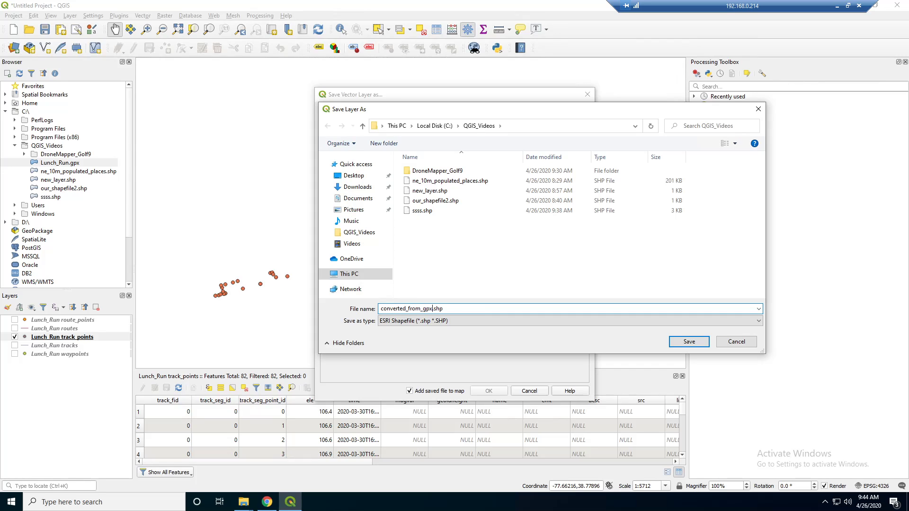
pyautogui.write('_gpx')
pyautogui.press('Return')
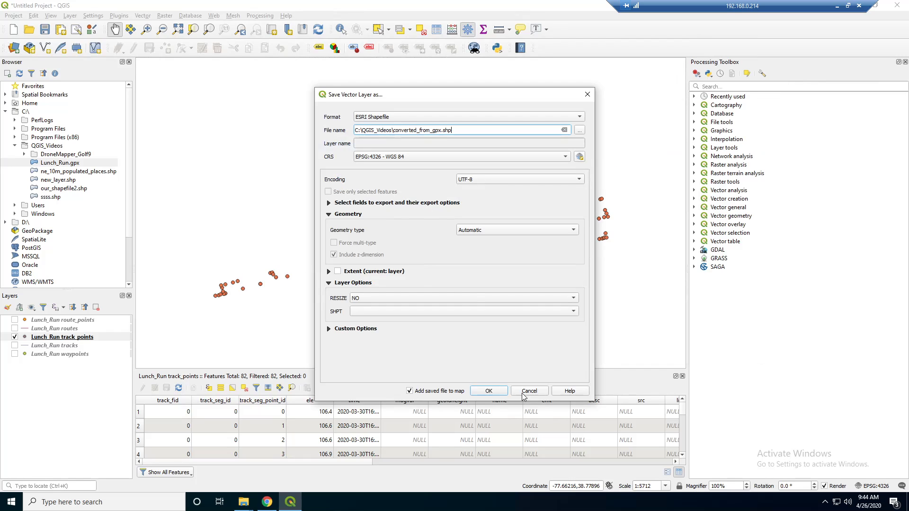
pyautogui.click(492, 393)
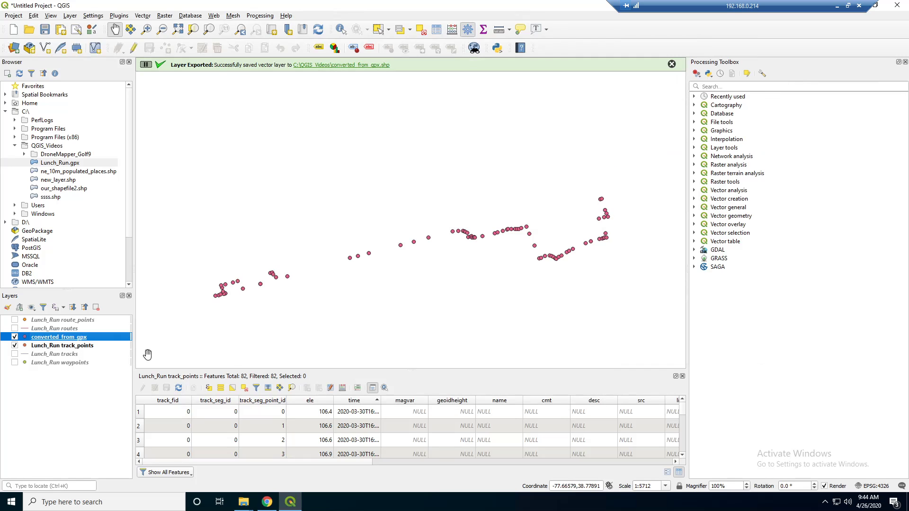
# Select all six layers and remove them from the project.
pyautogui.keyDown('shift'); pyautogui.click(74, 322); pyautogui.keyUp('shift')
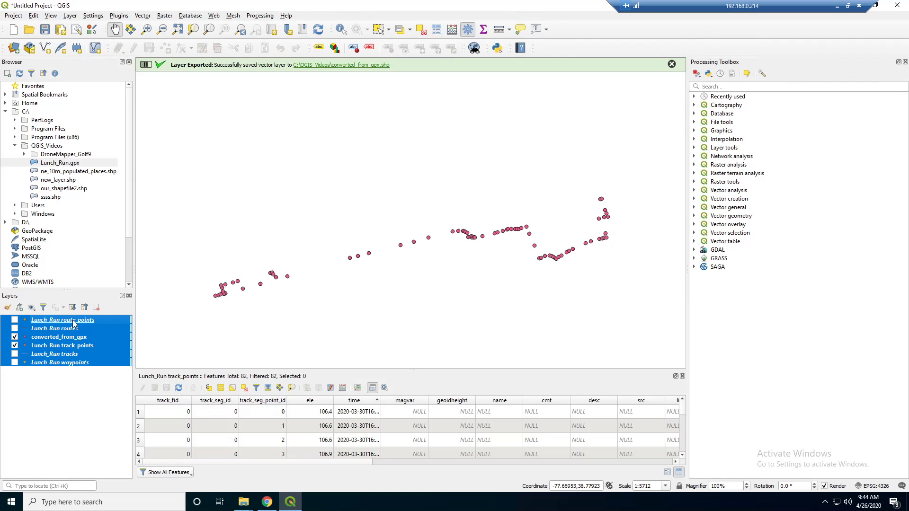
pyautogui.rightClick(74, 321)
pyautogui.click(109, 201)
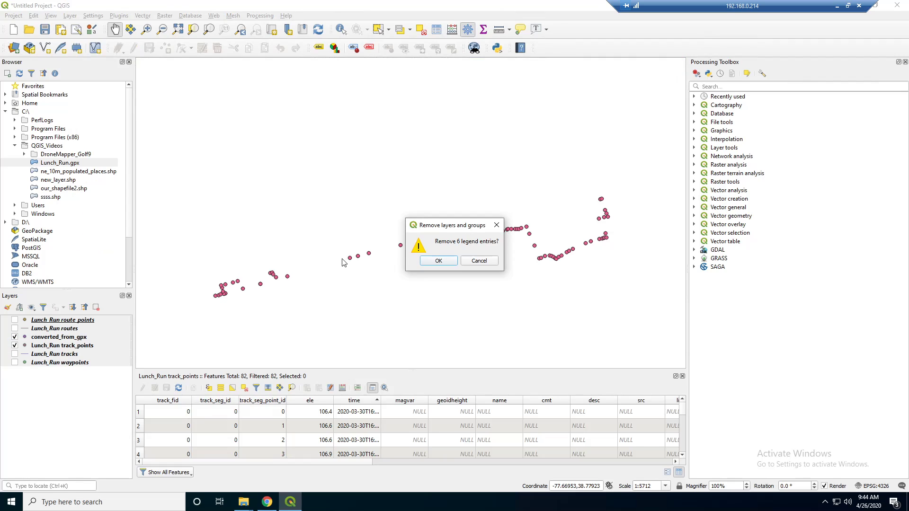
pyautogui.click(438, 263)
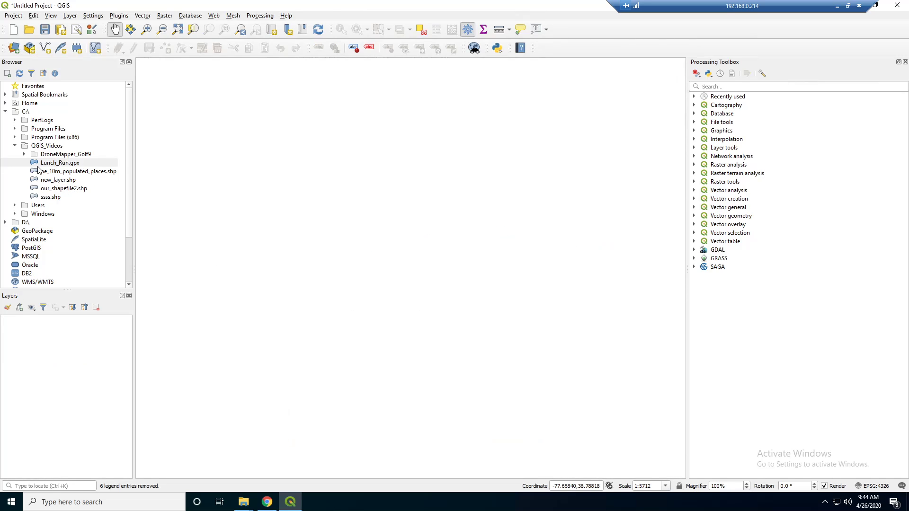
# Refresh the QGIS_Videos folder in the Browser panel, toggling its fast scanning.
pyautogui.click(54, 147)
pyautogui.rightClick(42, 150)
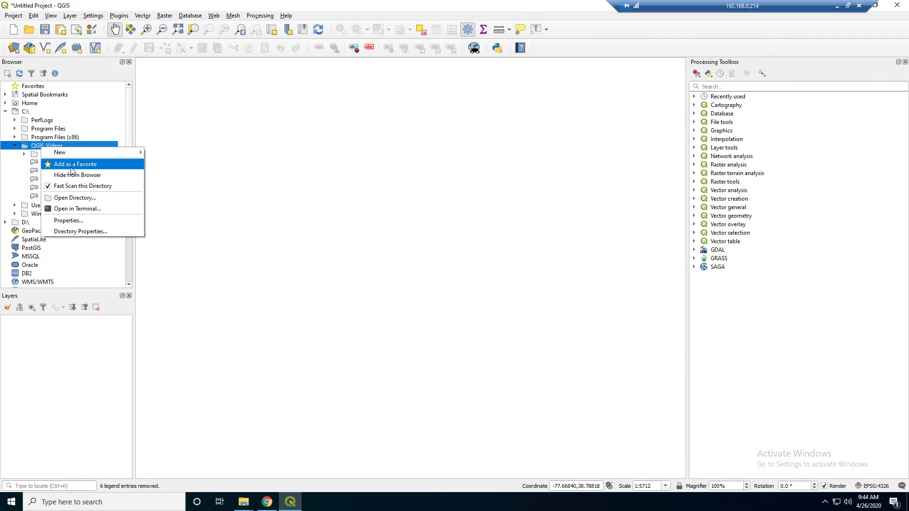
pyautogui.click(85, 190)
pyautogui.click(60, 163)
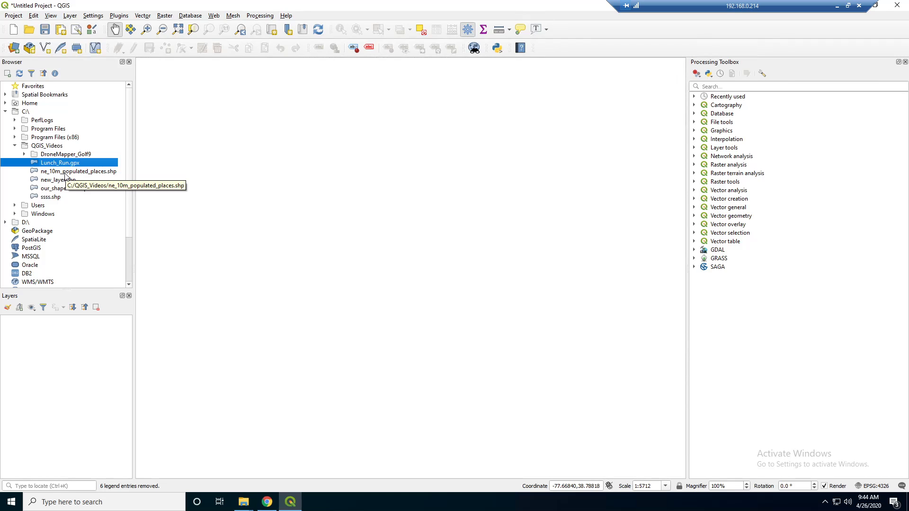
pyautogui.click(66, 188)
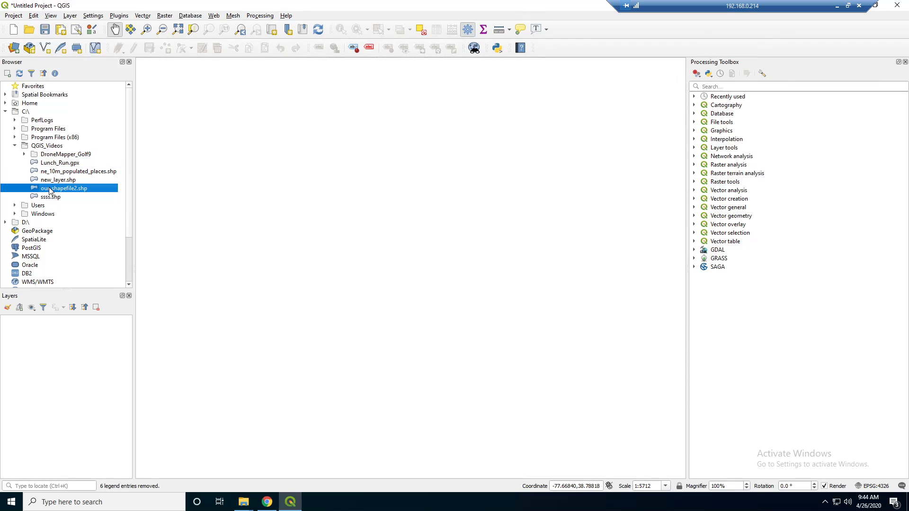
pyautogui.click(24, 154)
pyautogui.click(16, 147)
pyautogui.click(15, 147)
pyautogui.click(25, 154)
pyautogui.click(244, 504)
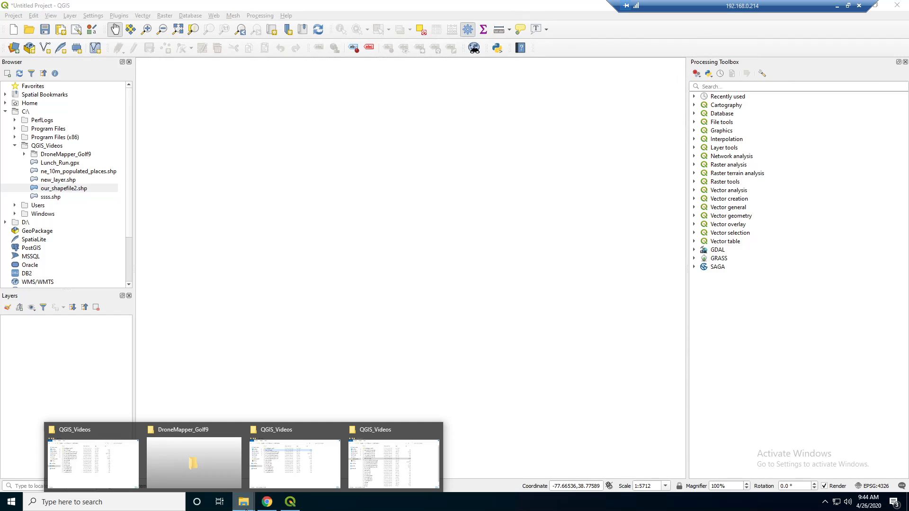
# Open a new File Explorer window at C:\QGIS_Videos to check the converted_from_gpx files.
pyautogui.rightClick(243, 505)
pyautogui.click(242, 505)
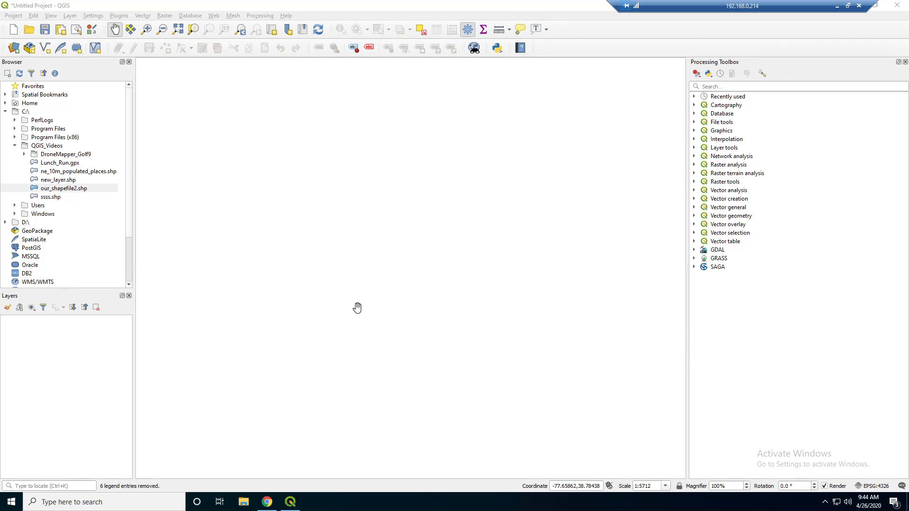
pyautogui.click(129, 267)
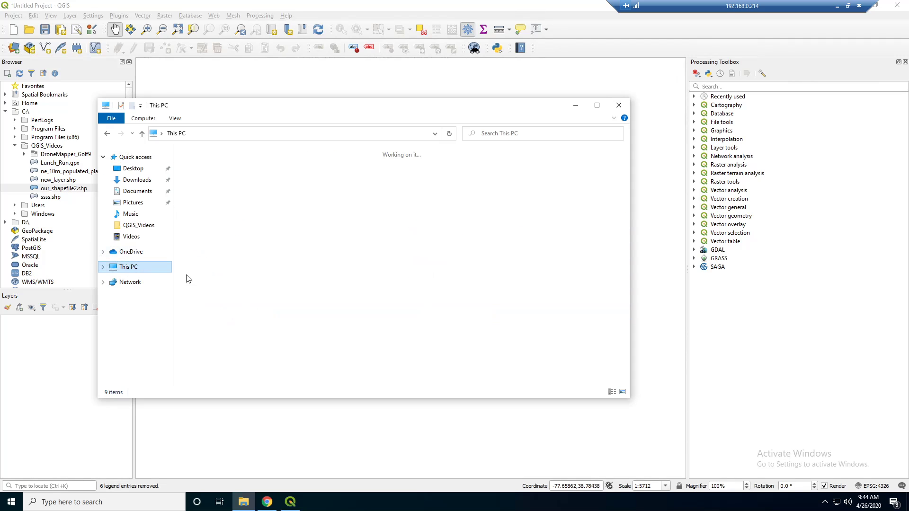
pyautogui.doubleClick(222, 264)
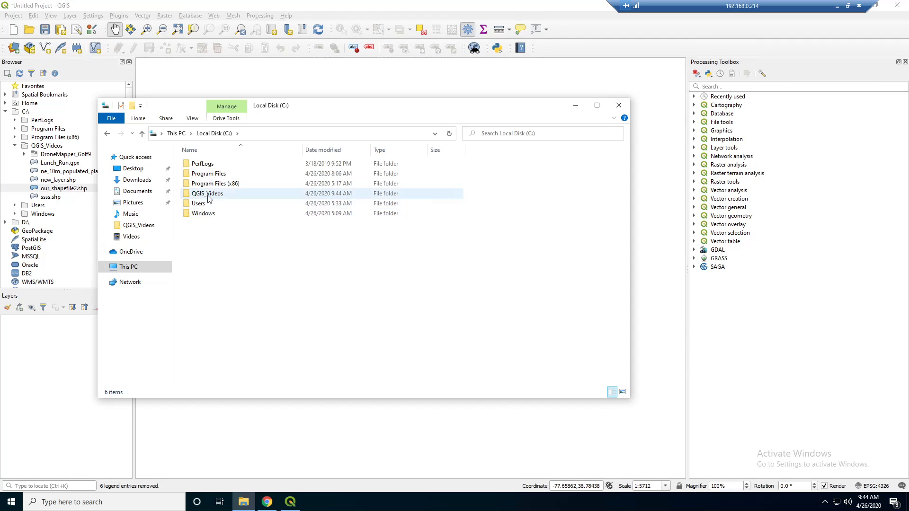
pyautogui.doubleClick(209, 199)
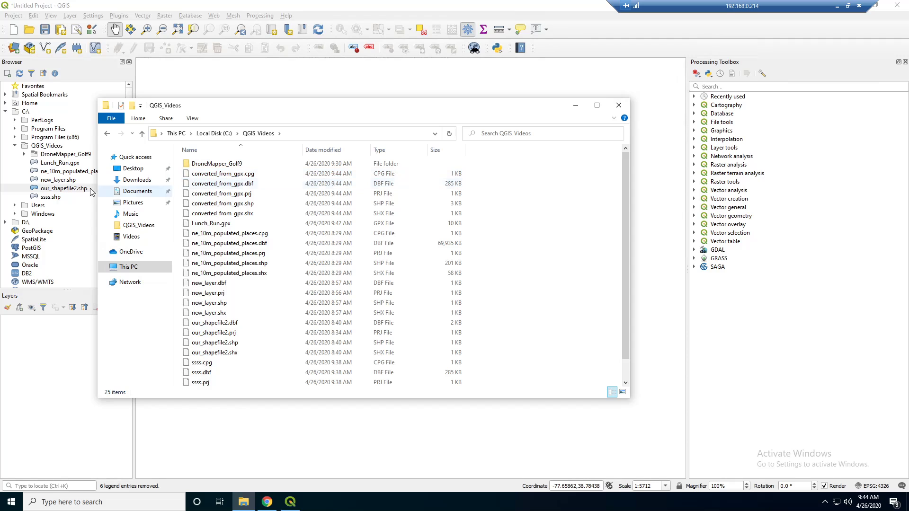
pyautogui.click(73, 182)
pyautogui.click(62, 173)
pyautogui.click(42, 152)
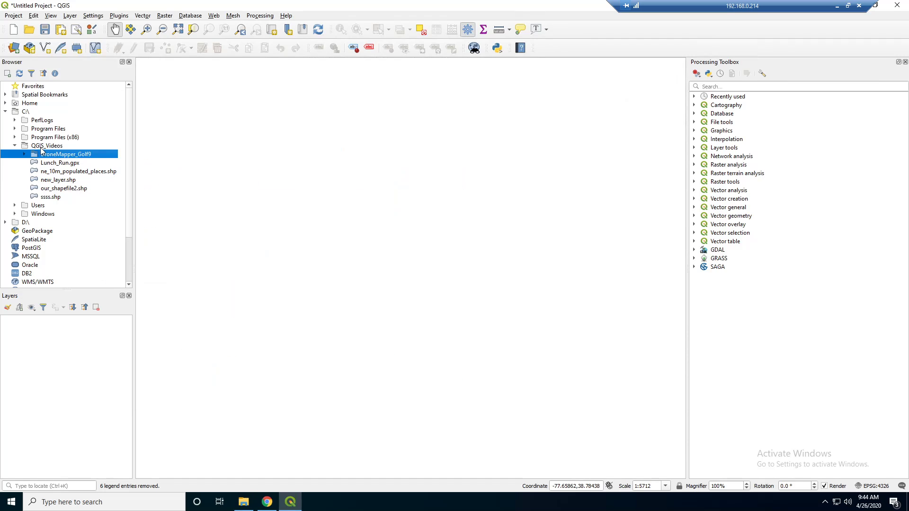
pyautogui.click(13, 148)
pyautogui.click(14, 149)
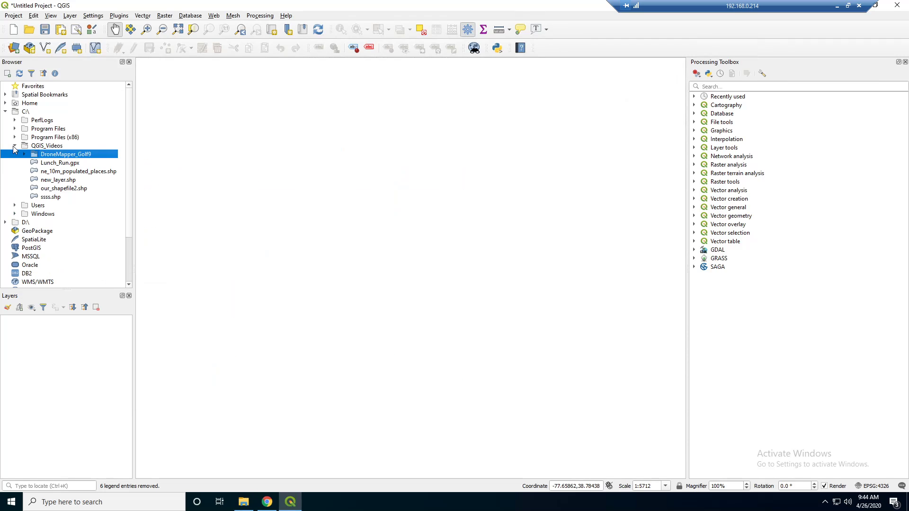
pyautogui.rightClick(62, 158)
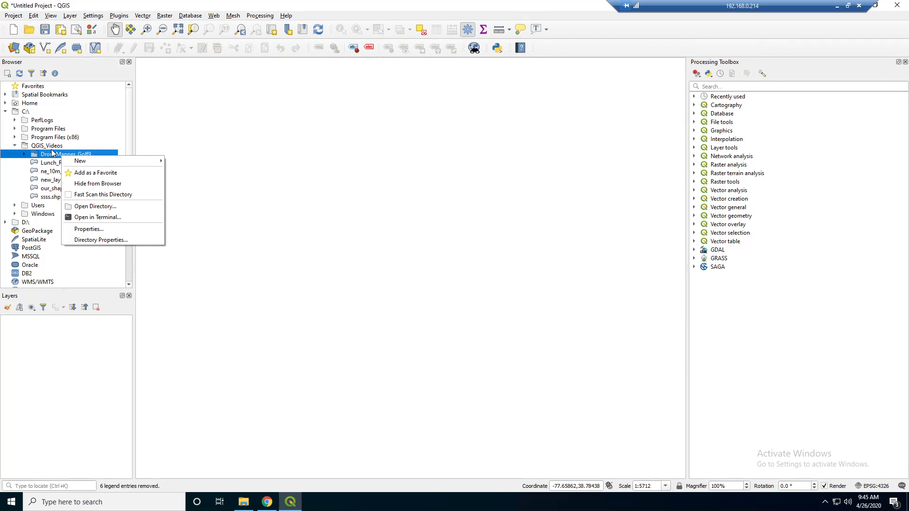
pyautogui.click(51, 146)
pyautogui.rightClick(59, 147)
pyautogui.click(74, 187)
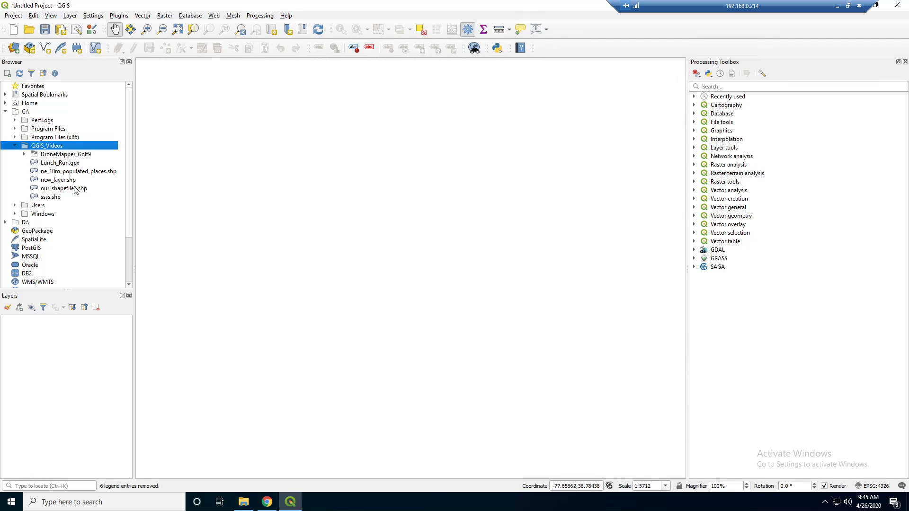
pyautogui.click(44, 207)
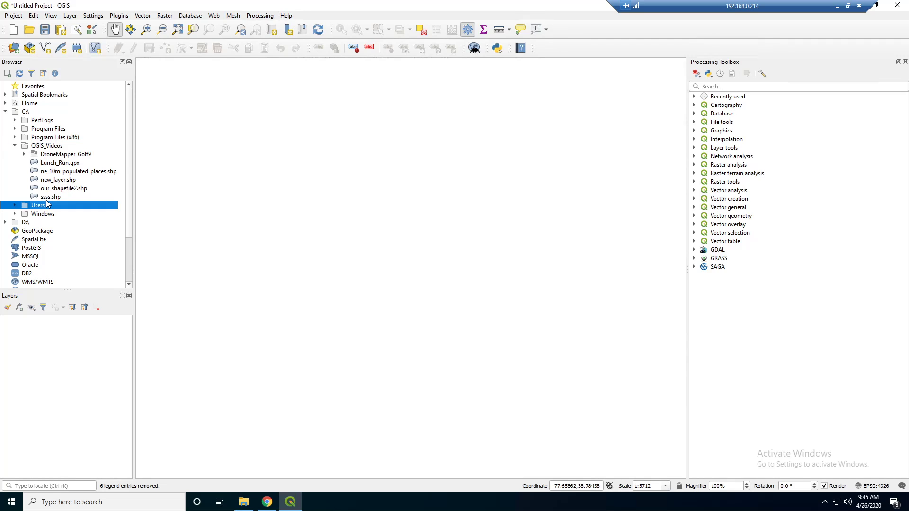
# Drag converted_from_gpx.shp from File Explorer onto the QGIS map canvas as a new layer.
pyautogui.click(243, 502)
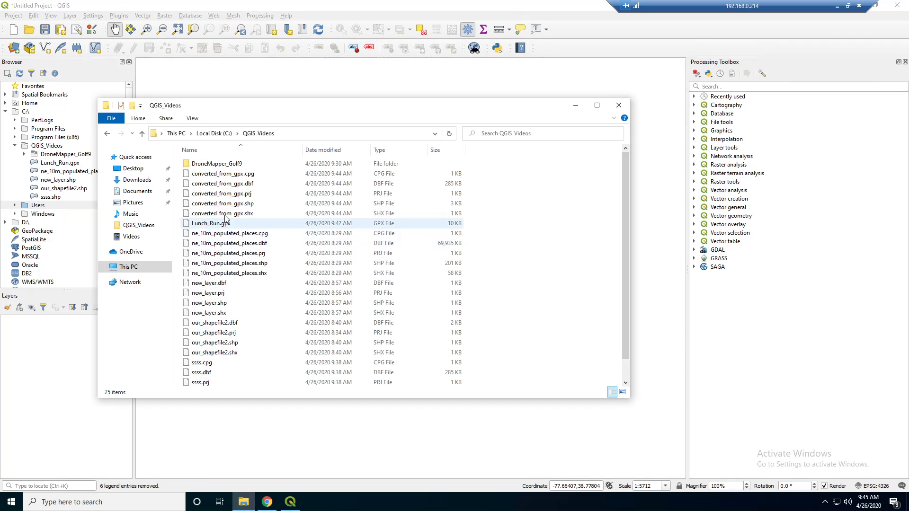
pyautogui.click(232, 205)
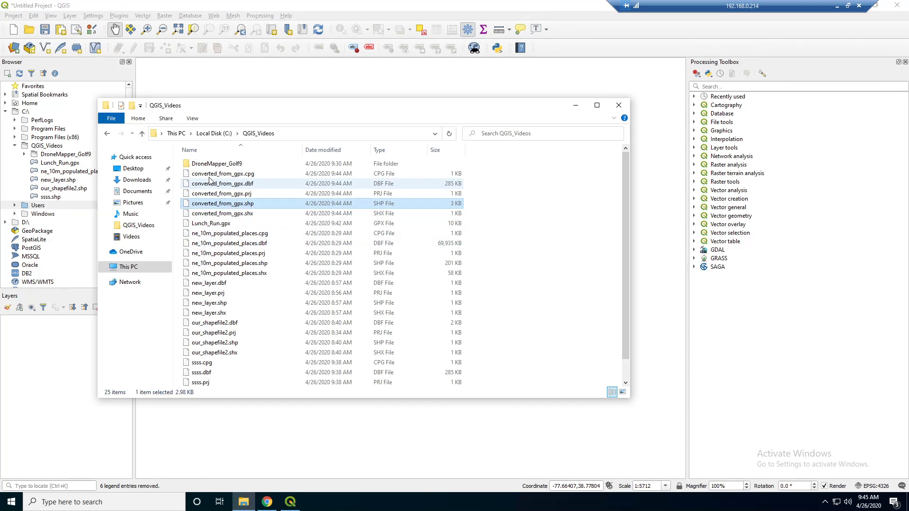
pyautogui.moveTo(227, 111); pyautogui.dragTo(474, 111)
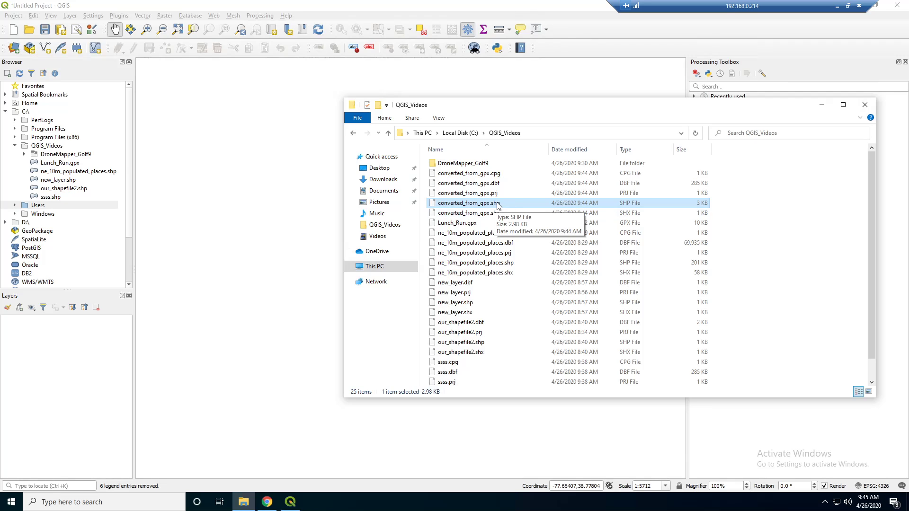
pyautogui.moveTo(502, 207); pyautogui.dragTo(290, 208)
pyautogui.click(233, 7)
# Toggle fast scanning on the QGIS_Videos folder, refresh its contents, and pan the map slightly.
pyautogui.click(55, 146)
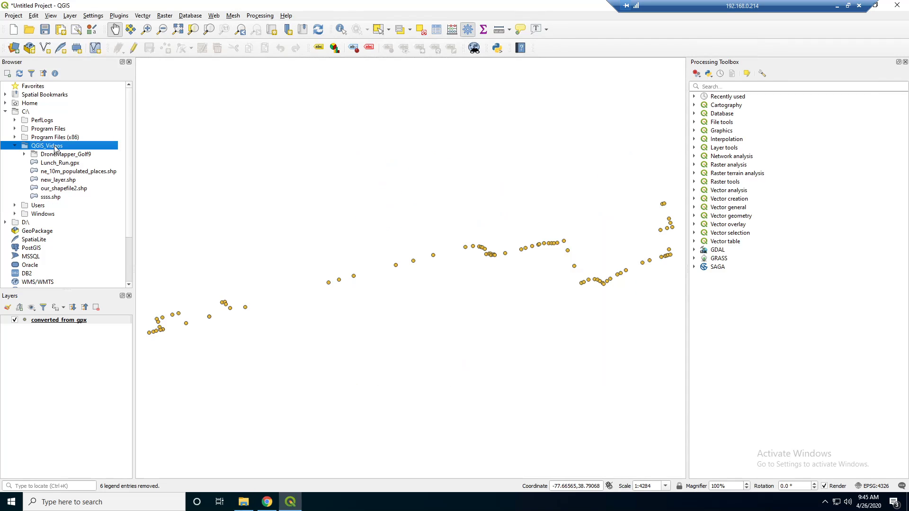
pyautogui.rightClick(55, 146)
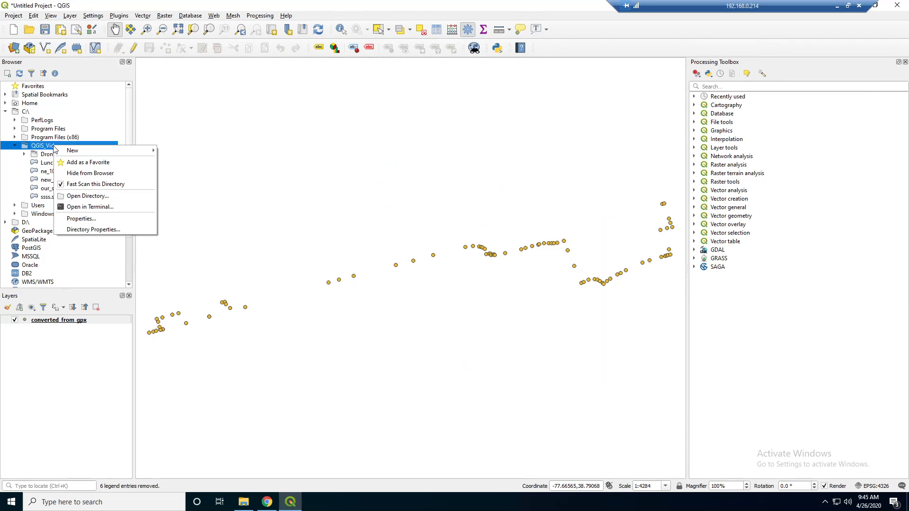
pyautogui.click(86, 184)
pyautogui.click(15, 147)
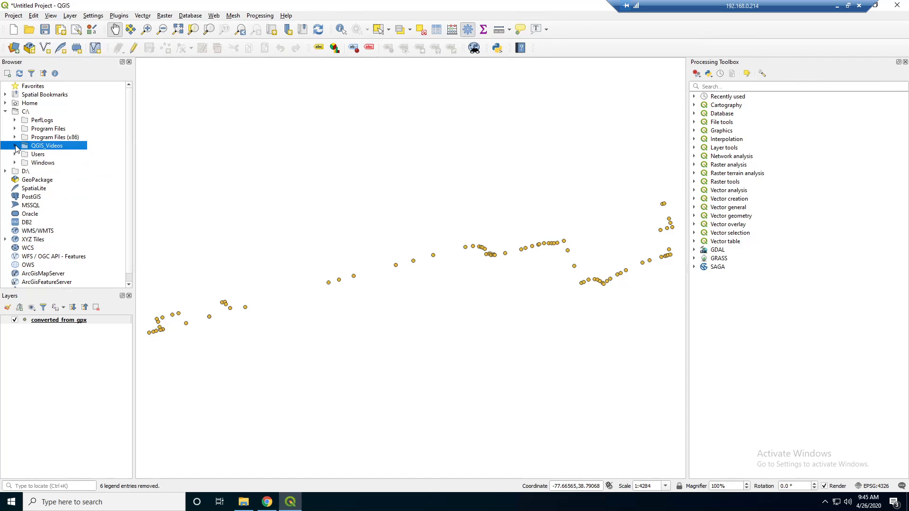
pyautogui.click(15, 146)
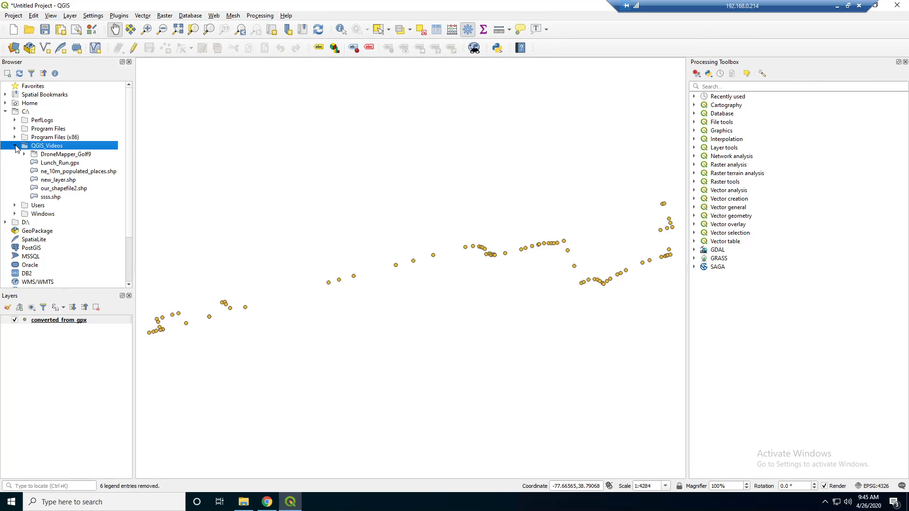
pyautogui.click(244, 502)
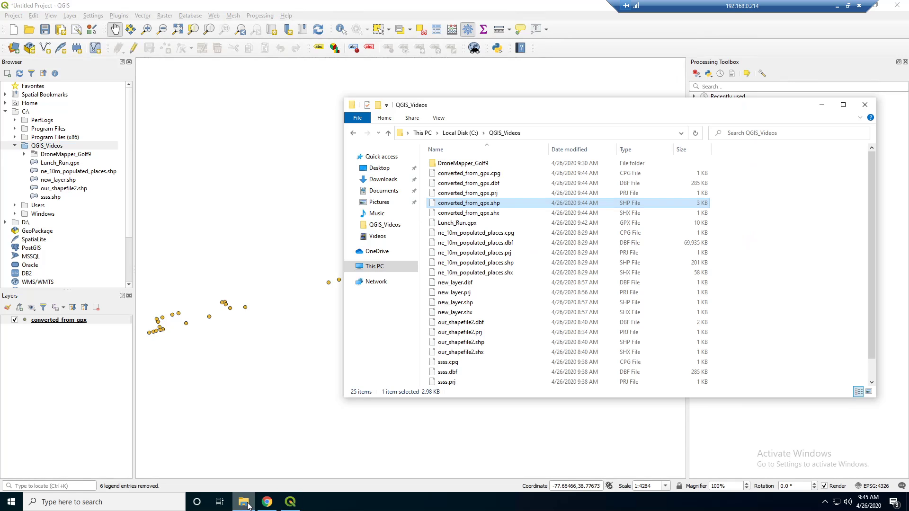
pyautogui.moveTo(286, 245); pyautogui.dragTo(255, 243)
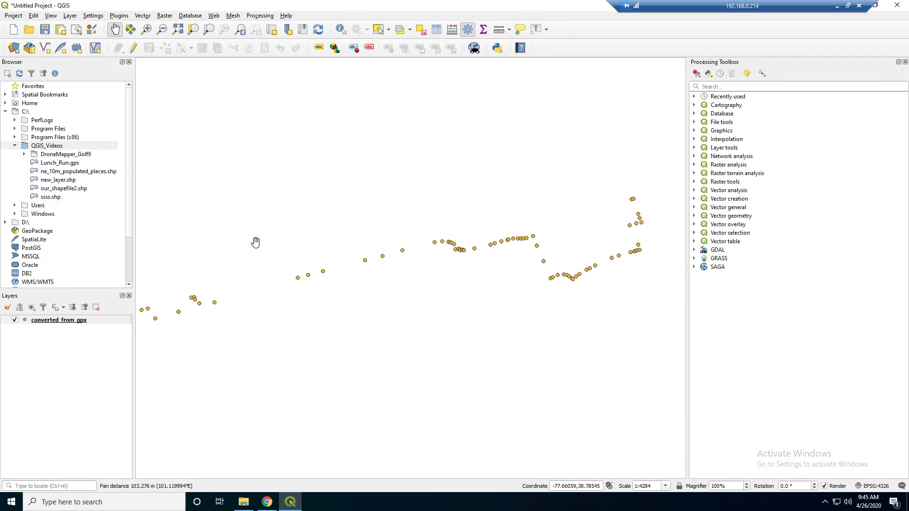
pyautogui.moveTo(331, 289); pyautogui.dragTo(363, 296)
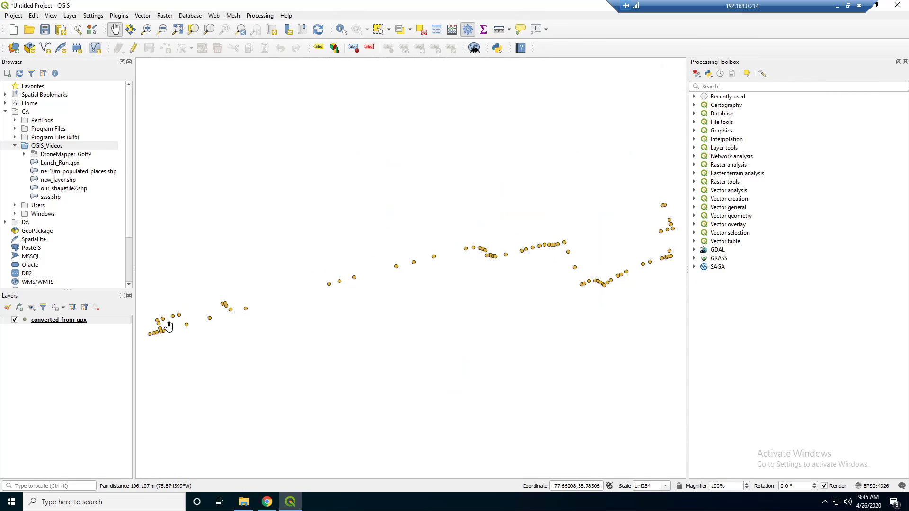
# Open the converted_from_gpx attribute table, scroll through its GPX columns, and pan the map.
pyautogui.rightClick(76, 320)
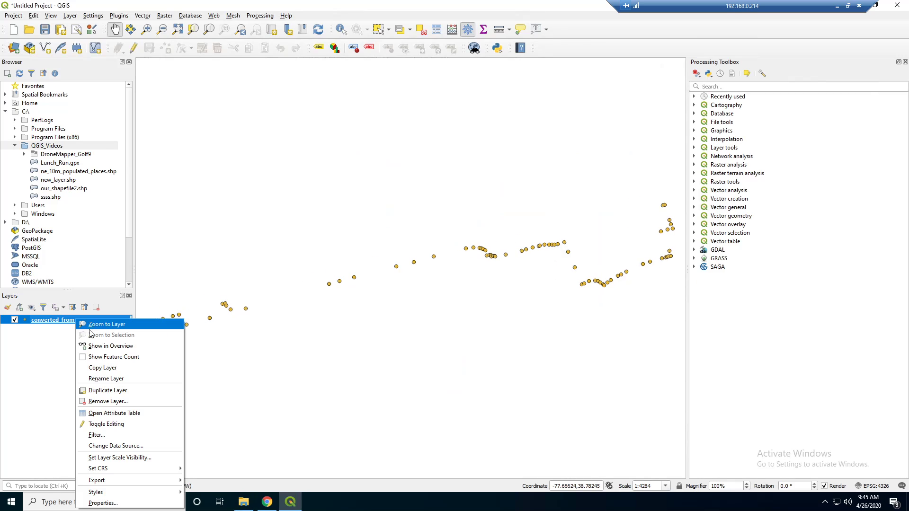
pyautogui.click(122, 414)
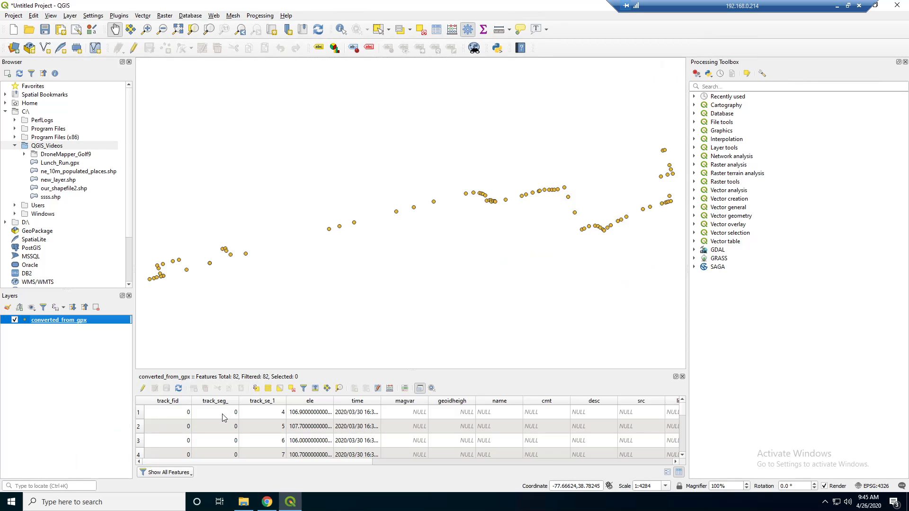
pyautogui.moveTo(303, 464); pyautogui.dragTo(273, 480)
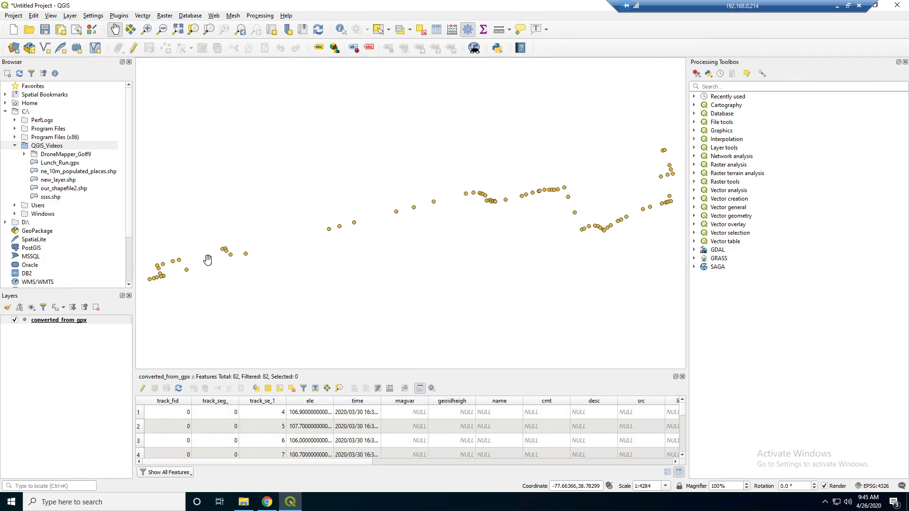
pyautogui.moveTo(207, 257); pyautogui.dragTo(208, 259)
pyautogui.moveTo(277, 462); pyautogui.dragTo(522, 469)
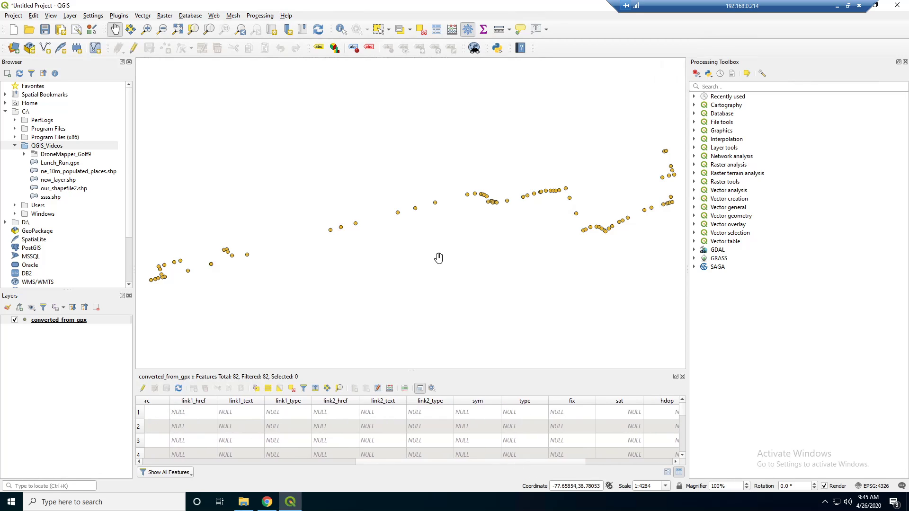
pyautogui.moveTo(260, 286); pyautogui.dragTo(406, 309)
pyautogui.scroll(1, 358, 277)
# Add the google earth hybrid basemap from XYZ Tiles to the map.
pyautogui.scroll(-1, 60, 267)
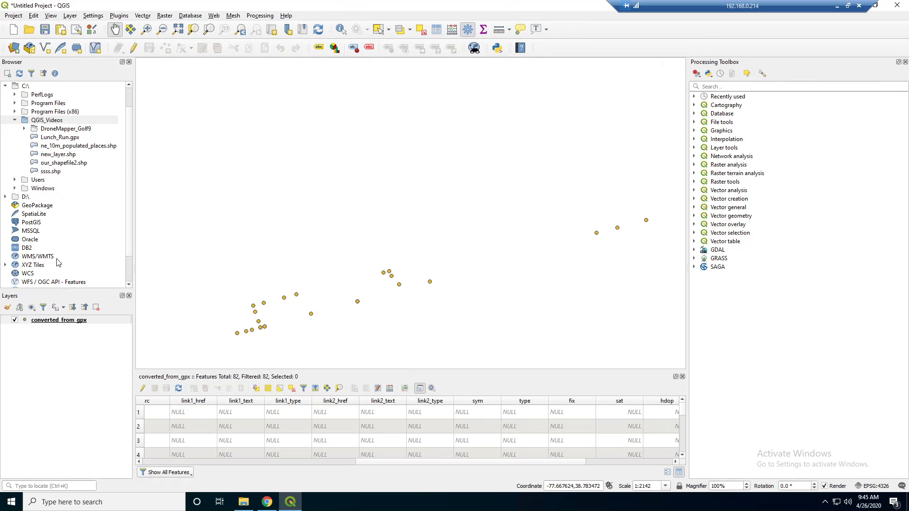
pyautogui.click(7, 265)
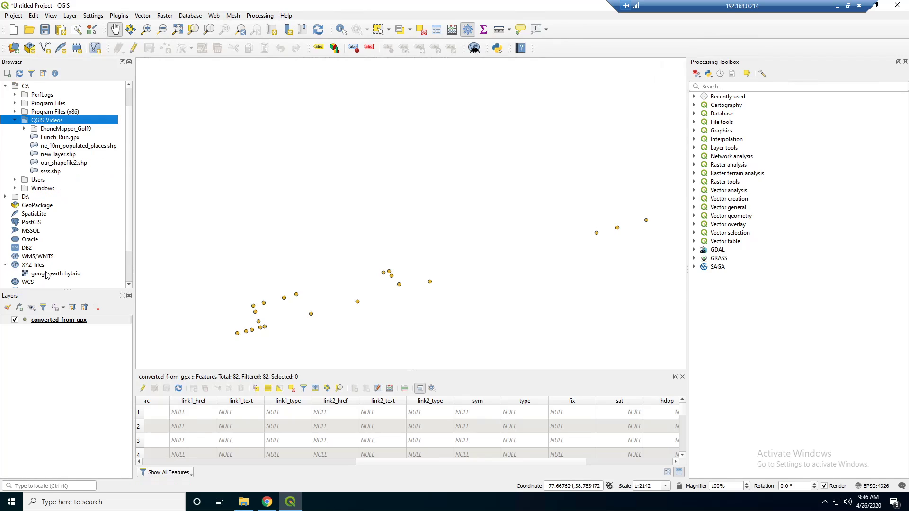
pyautogui.moveTo(46, 275); pyautogui.dragTo(385, 273)
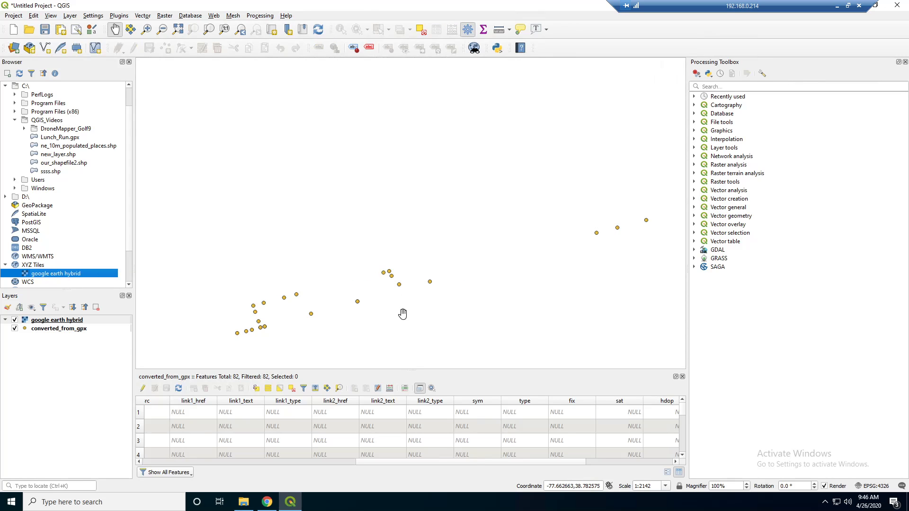
# Move converted_from_gpx above the satellite layer and pan along the run track near Lee Hwy.
pyautogui.click(53, 329)
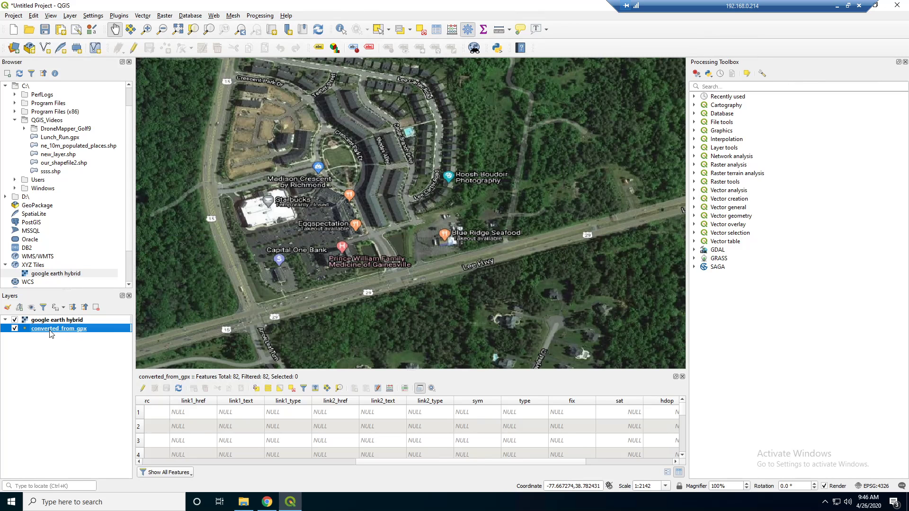
pyautogui.moveTo(52, 331); pyautogui.dragTo(60, 319)
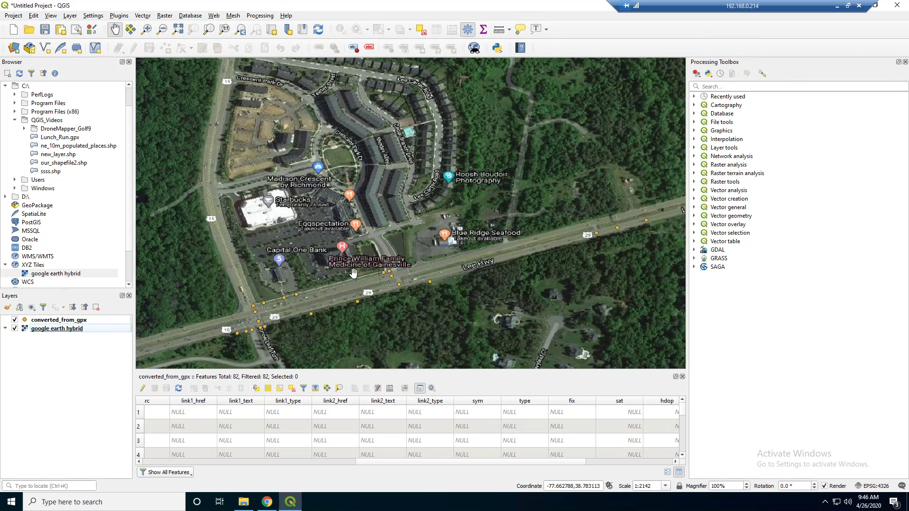
pyautogui.moveTo(351, 273); pyautogui.dragTo(504, 324)
pyautogui.moveTo(584, 462); pyautogui.dragTo(351, 467)
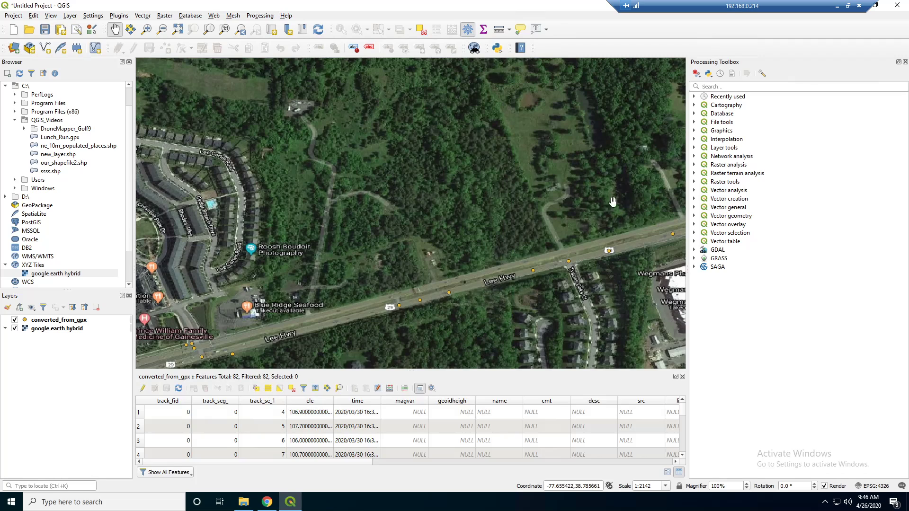
# Run Add geometry attributes on converted_from_gpx in Layer CRS, found by searching 'export ge'.
pyautogui.click(720, 86)
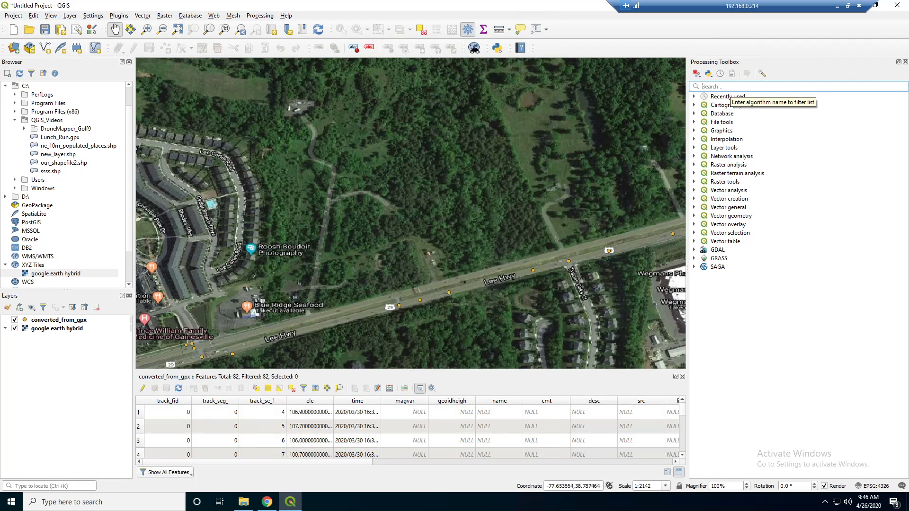
pyautogui.write('export')
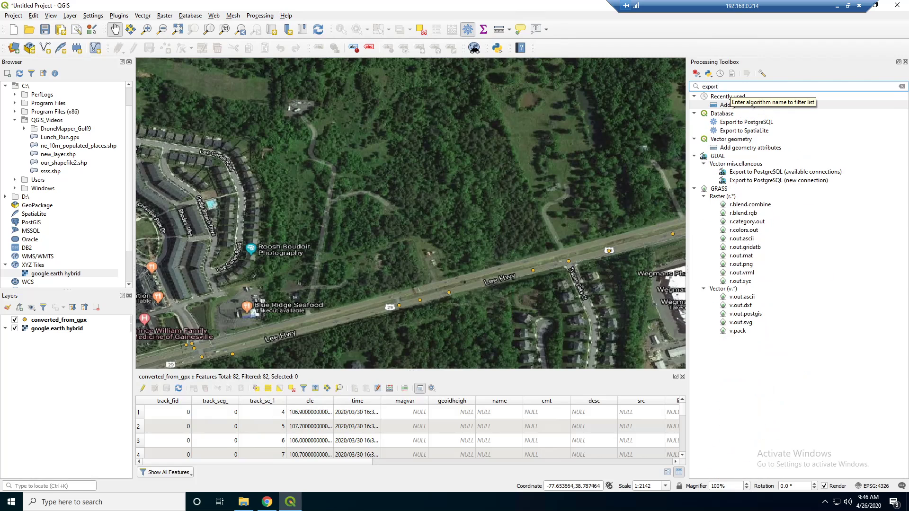
pyautogui.write(' ge')
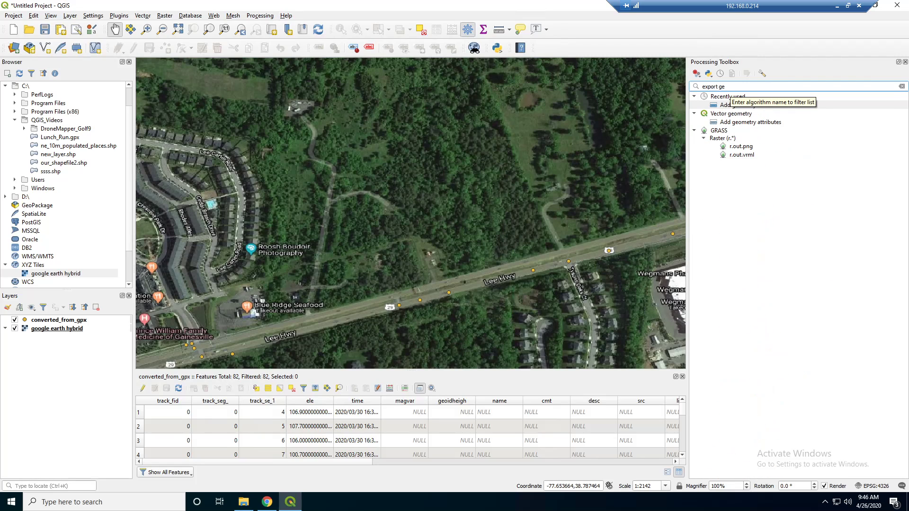
pyautogui.press('Down')
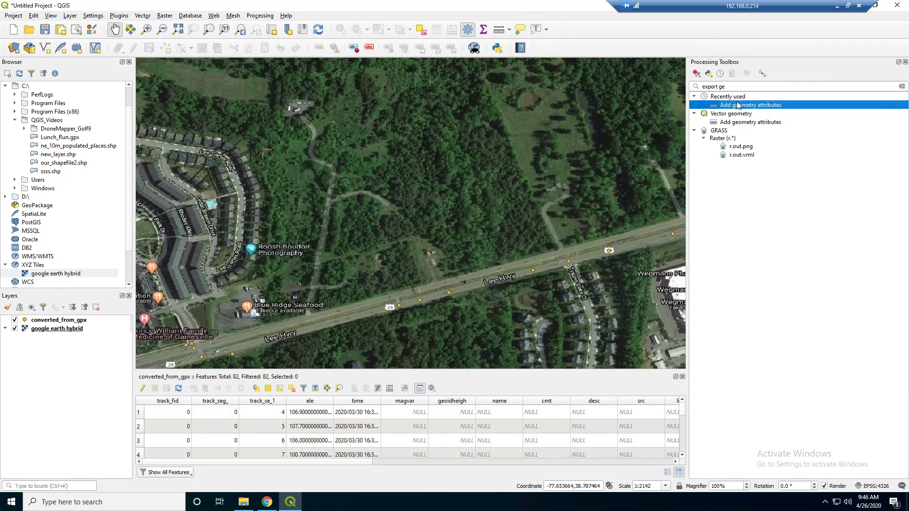
pyautogui.doubleClick(754, 111)
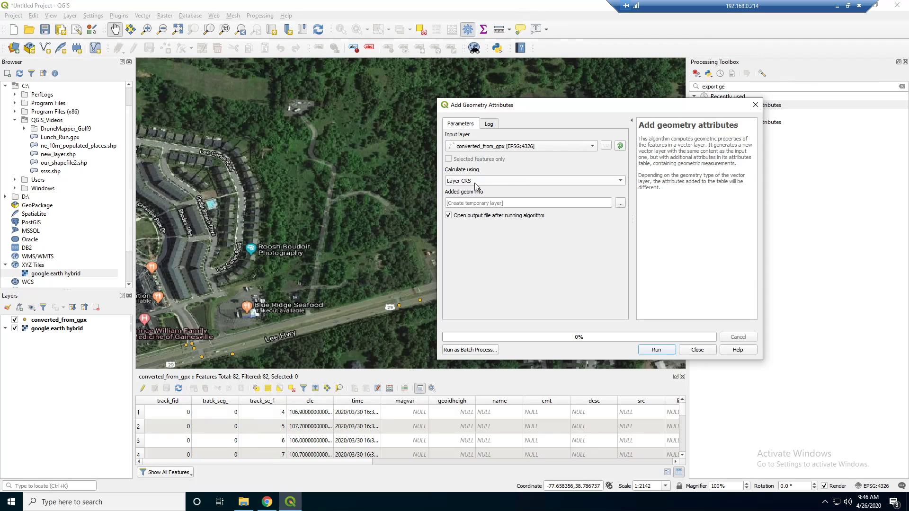
pyautogui.click(475, 183)
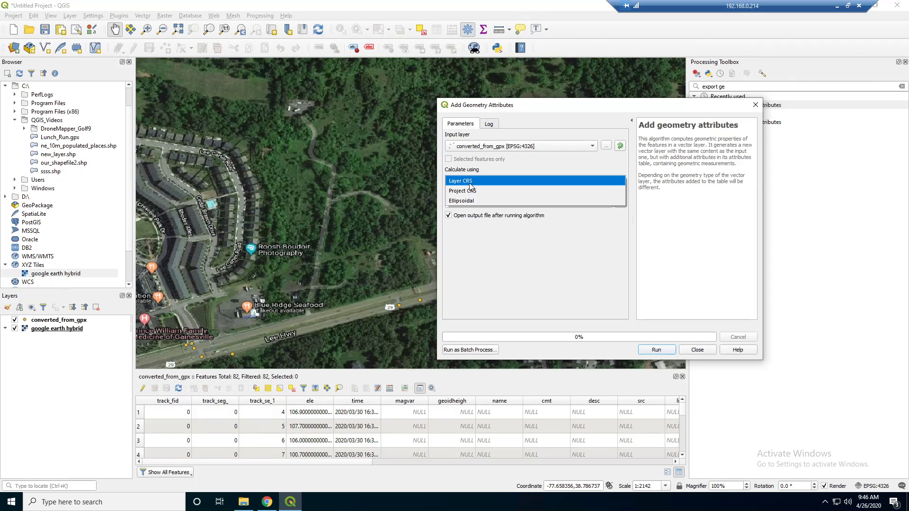
pyautogui.click(479, 183)
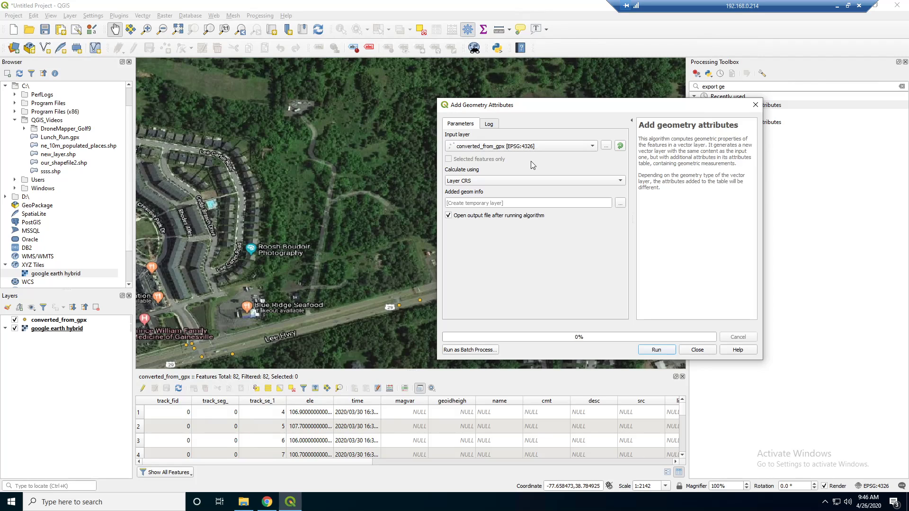
pyautogui.click(656, 351)
pyautogui.click(694, 351)
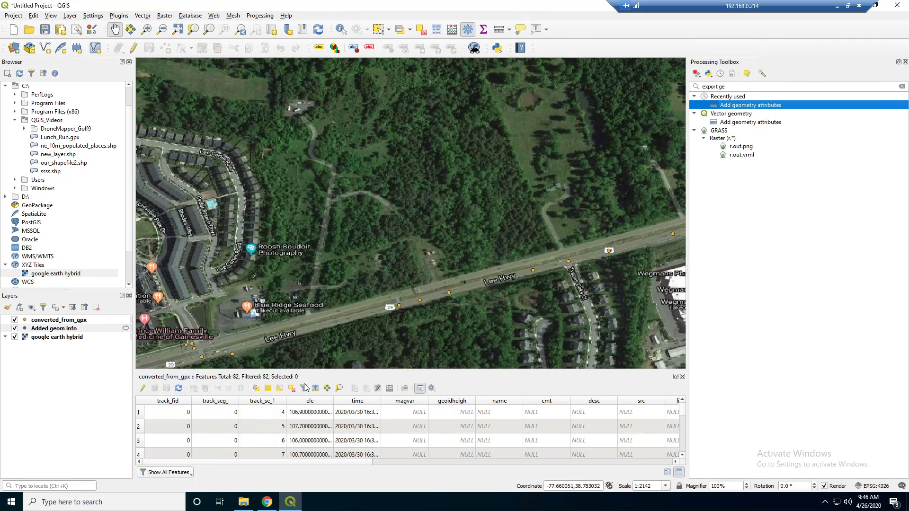
# Close the old table, hide converted_from_gpx, and open the Added geom info attribute table.
pyautogui.click(683, 376)
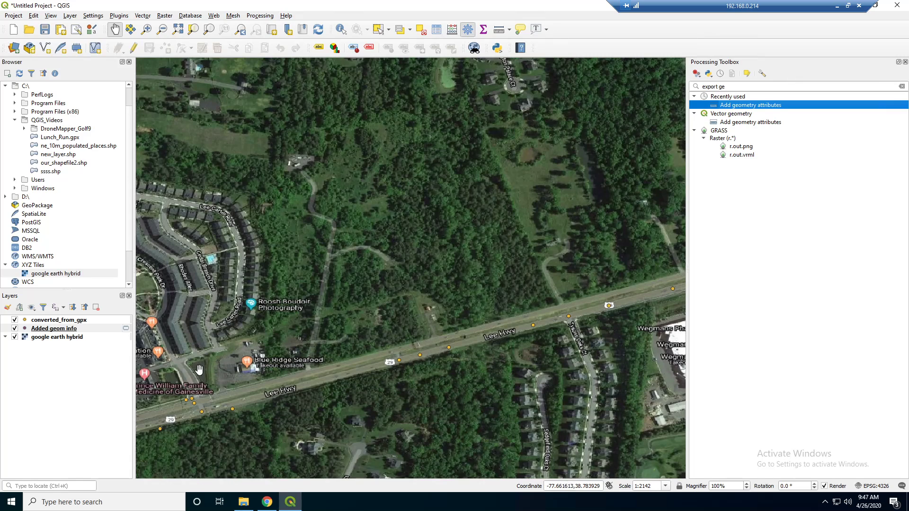
pyautogui.click(71, 329)
pyautogui.rightClick(65, 330)
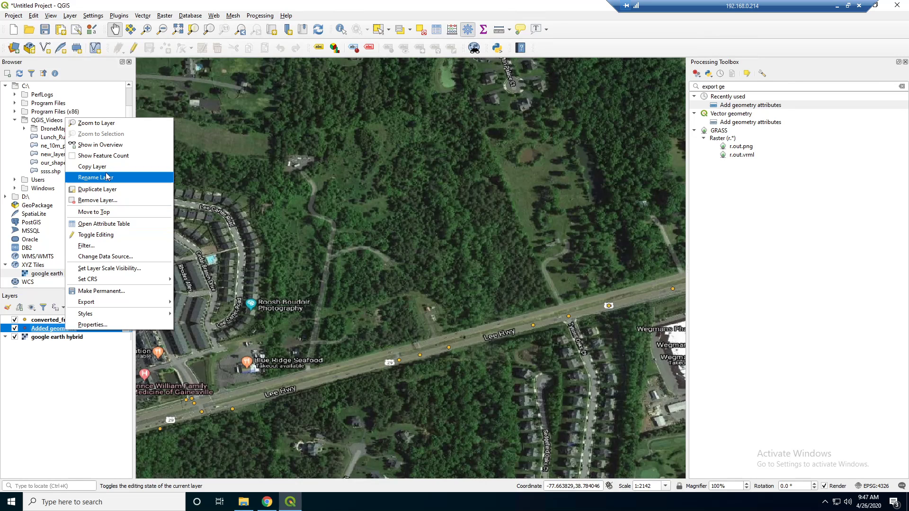
pyautogui.click(14, 320)
pyautogui.rightClick(47, 328)
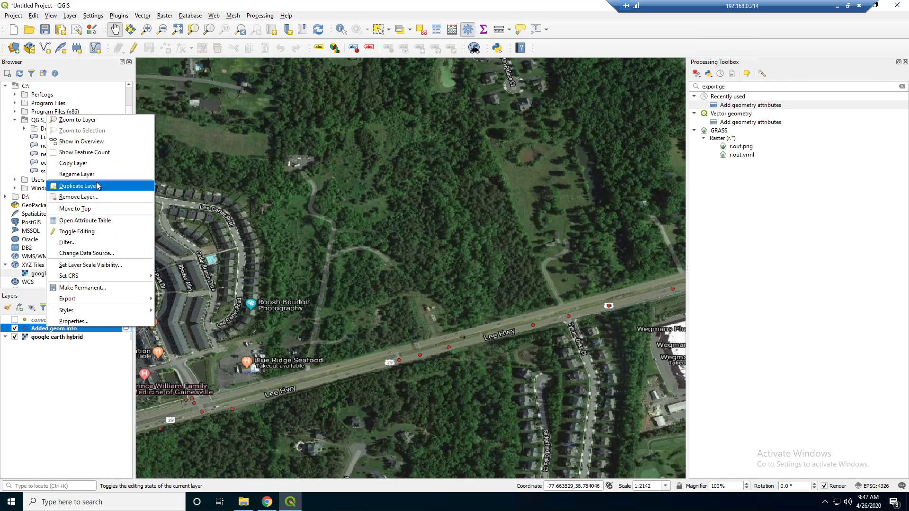
pyautogui.click(97, 221)
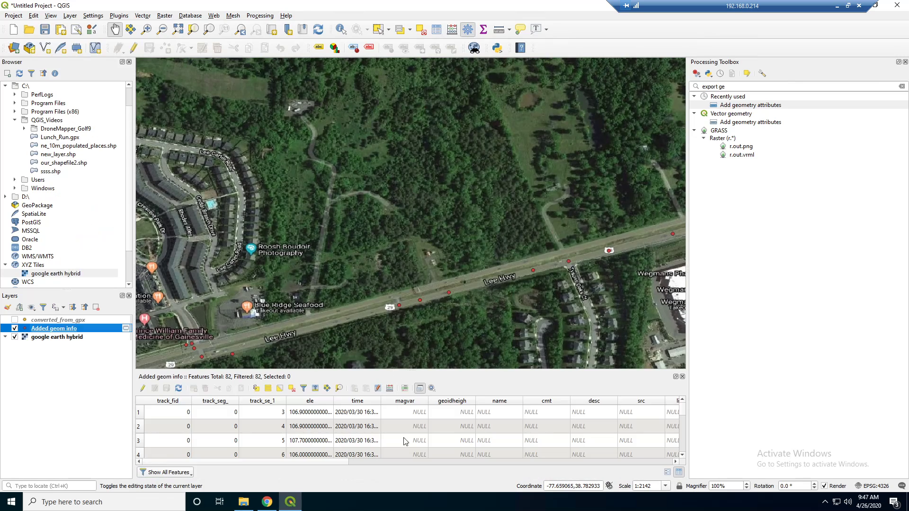
# Sort the table by ele, highest first, and compare zcoord against the elevation values.
pyautogui.moveTo(340, 464); pyautogui.dragTo(651, 472)
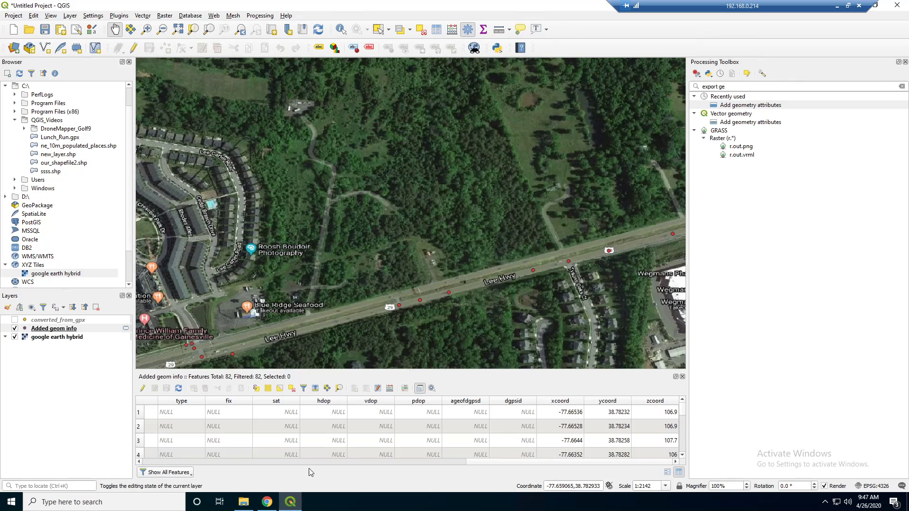
pyautogui.moveTo(549, 464); pyautogui.dragTo(240, 463)
pyautogui.click(273, 401)
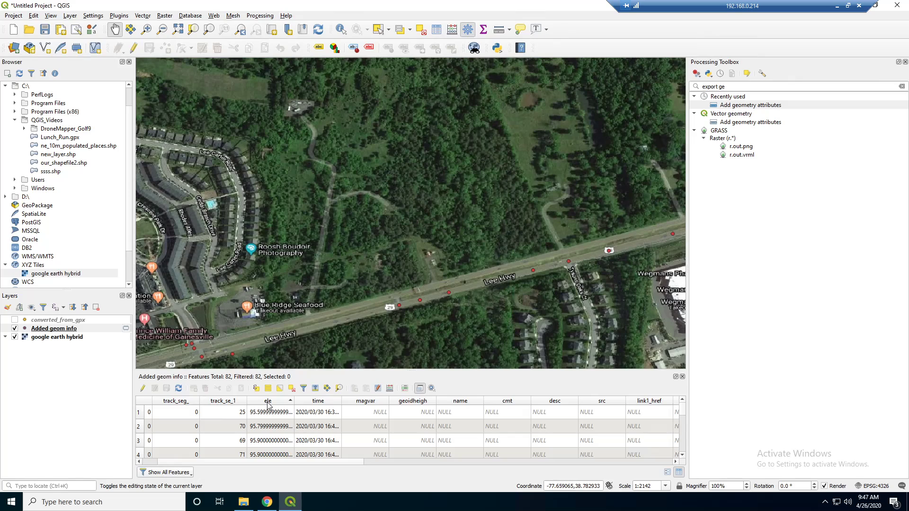
pyautogui.click(268, 402)
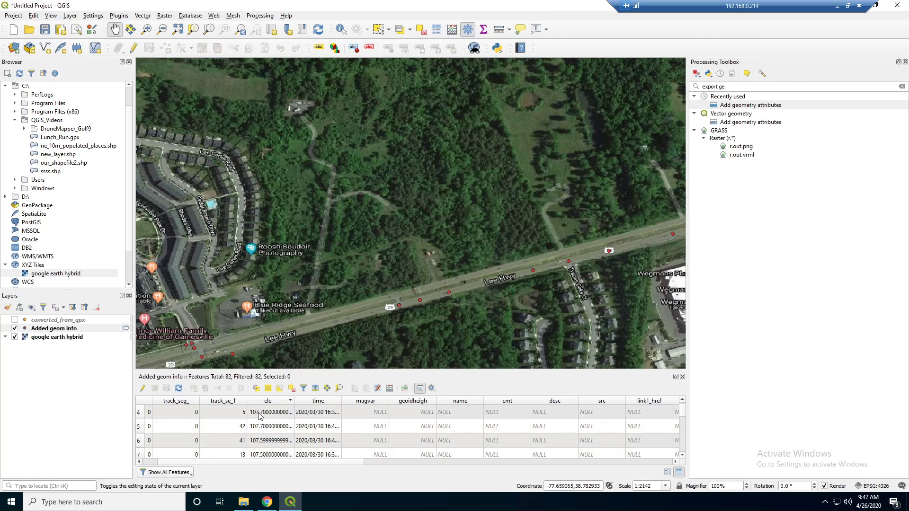
pyautogui.click(267, 415)
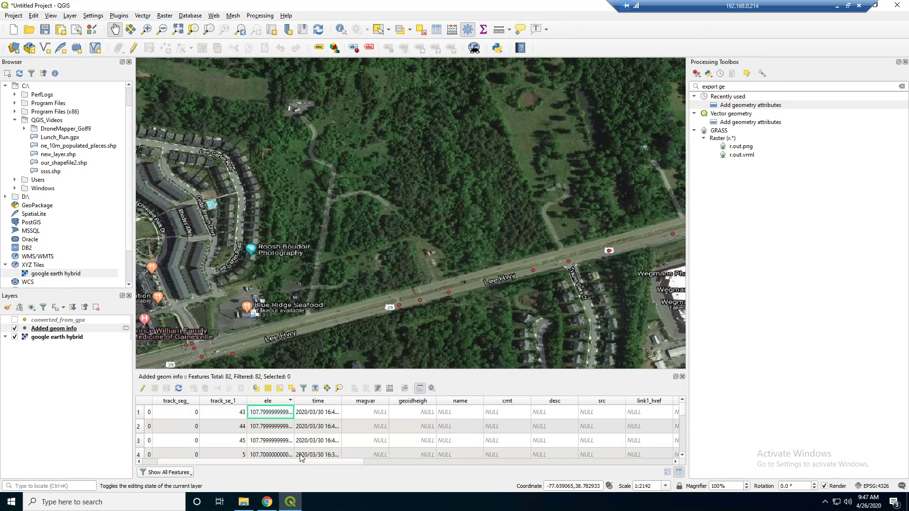
pyautogui.moveTo(293, 463); pyautogui.dragTo(626, 464)
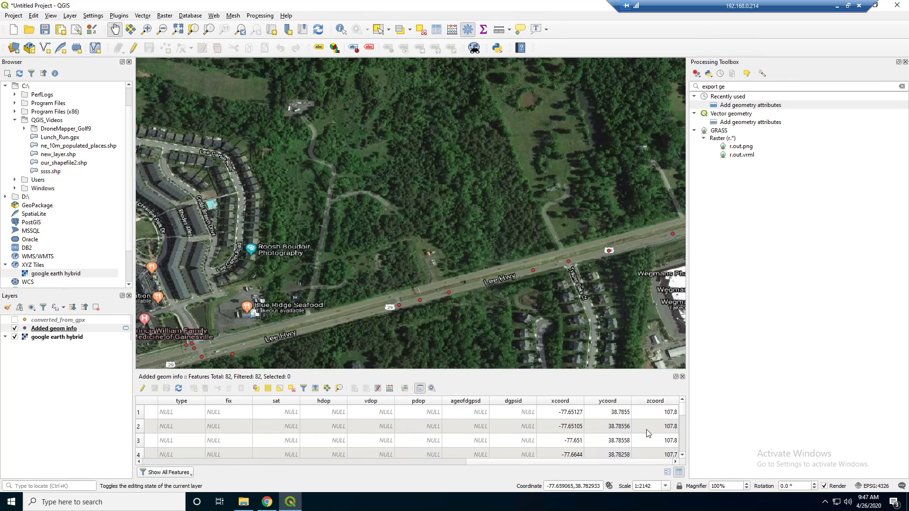
pyautogui.click(664, 416)
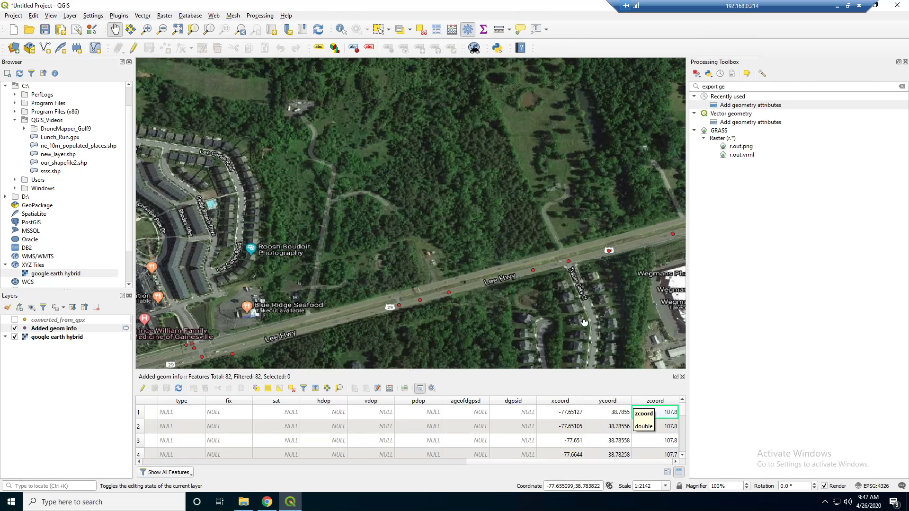
# Pan and zoom out to show the full run track just north of Lake Manassas.
pyautogui.moveTo(602, 321); pyautogui.dragTo(484, 332)
pyautogui.moveTo(431, 233); pyautogui.dragTo(461, 304)
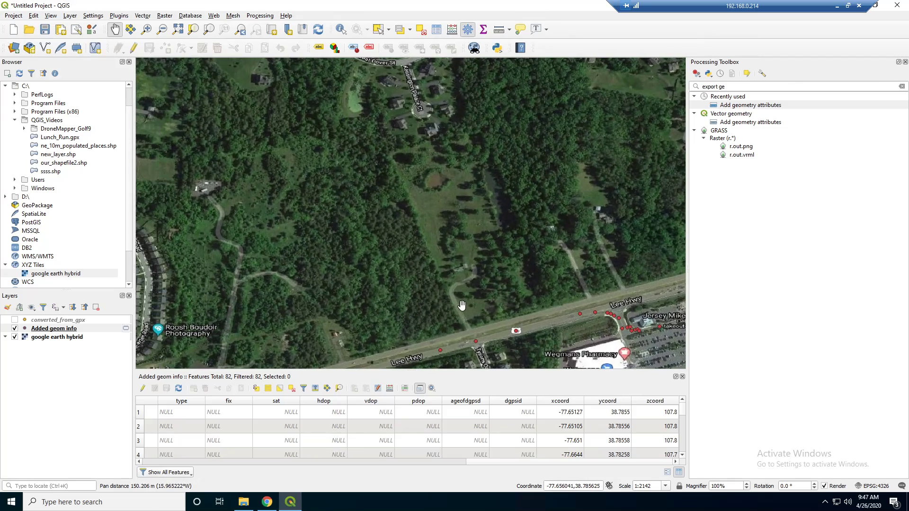
pyautogui.scroll(-1, 462, 306)
pyautogui.scroll(-1, 461, 305)
pyautogui.scroll(-1, 424, 297)
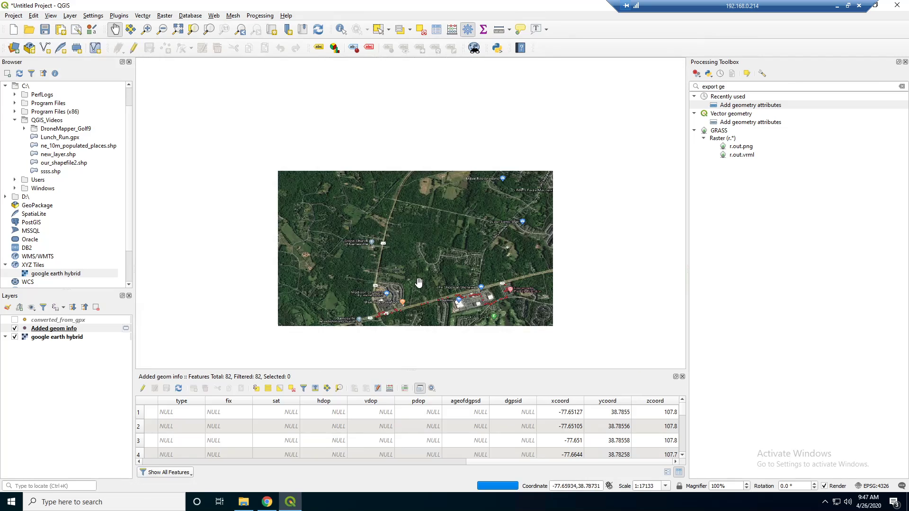
pyautogui.scroll(-1, 424, 297)
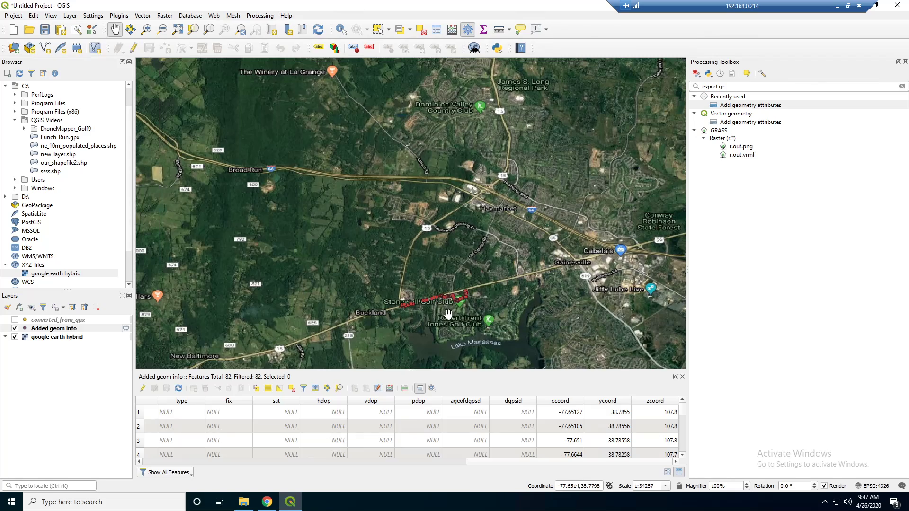
pyautogui.scroll(-1, 478, 324)
pyautogui.moveTo(479, 323); pyautogui.dragTo(445, 266)
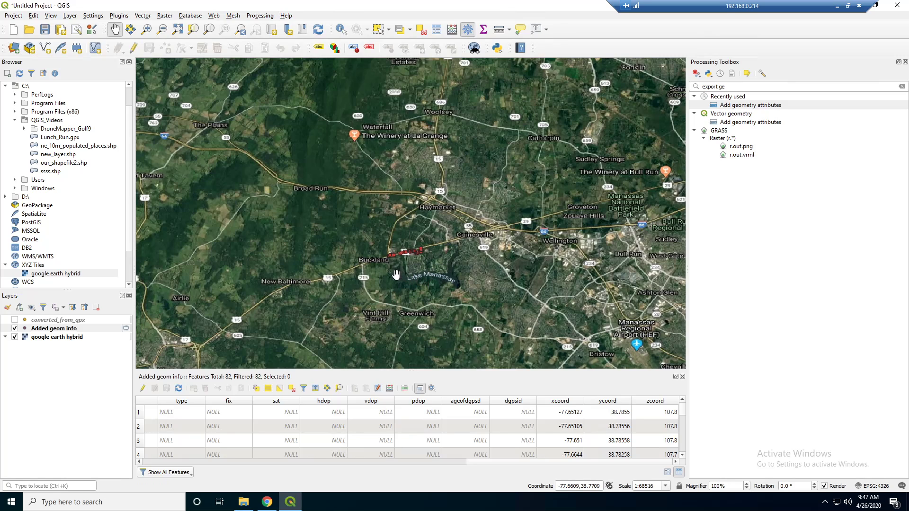
pyautogui.scroll(1, 405, 282)
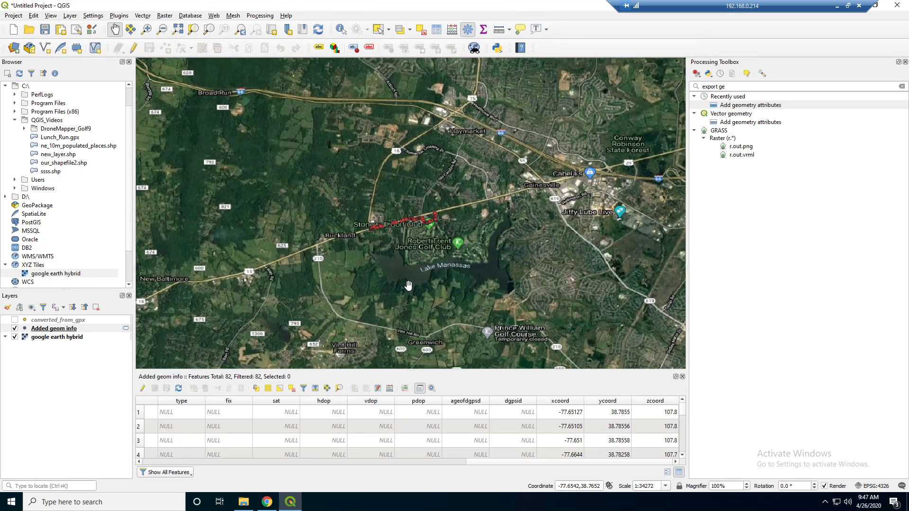